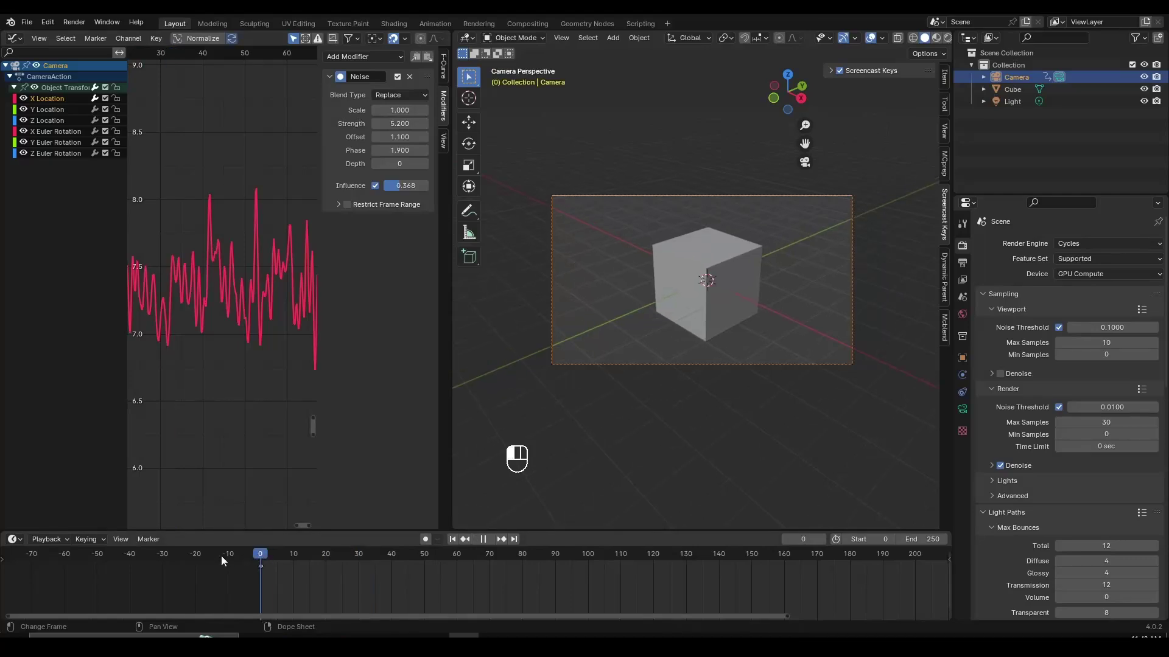
# Play the finished camera-shake animation, orbit around the cube, and replay it from the start
pyautogui.press('space')
pyautogui.press('space')
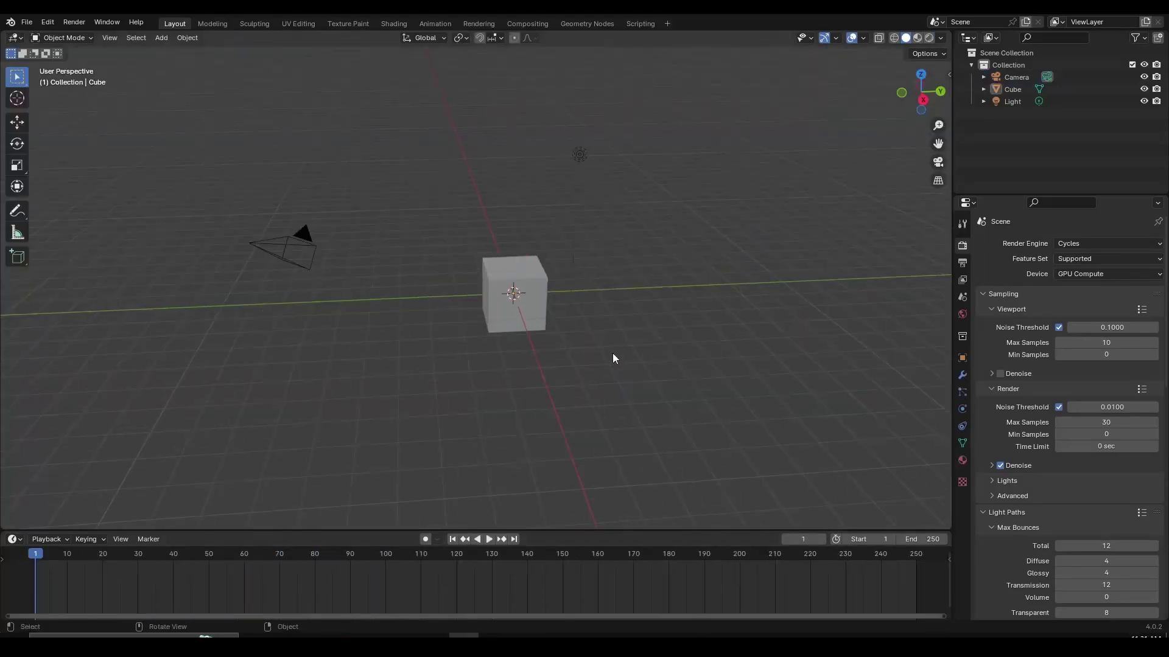
pyautogui.moveTo(612, 358)
pyautogui.mouseDown(button='middle')
pyautogui.moveTo(561, 389)
pyautogui.moveTo(436, 373)
pyautogui.moveTo(371, 323)
pyautogui.moveTo(427, 356)
pyautogui.moveTo(609, 329)
pyautogui.moveTo(634, 358)
pyautogui.mouseUp(button='middle')
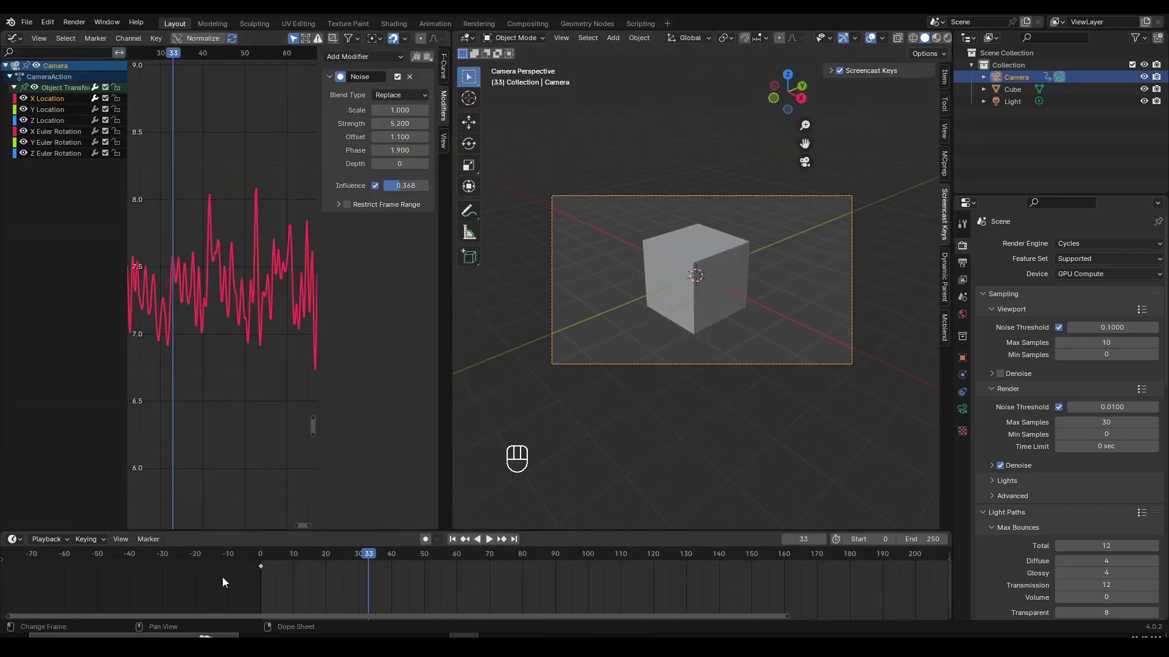
pyautogui.hotkey('shift', 'Left')
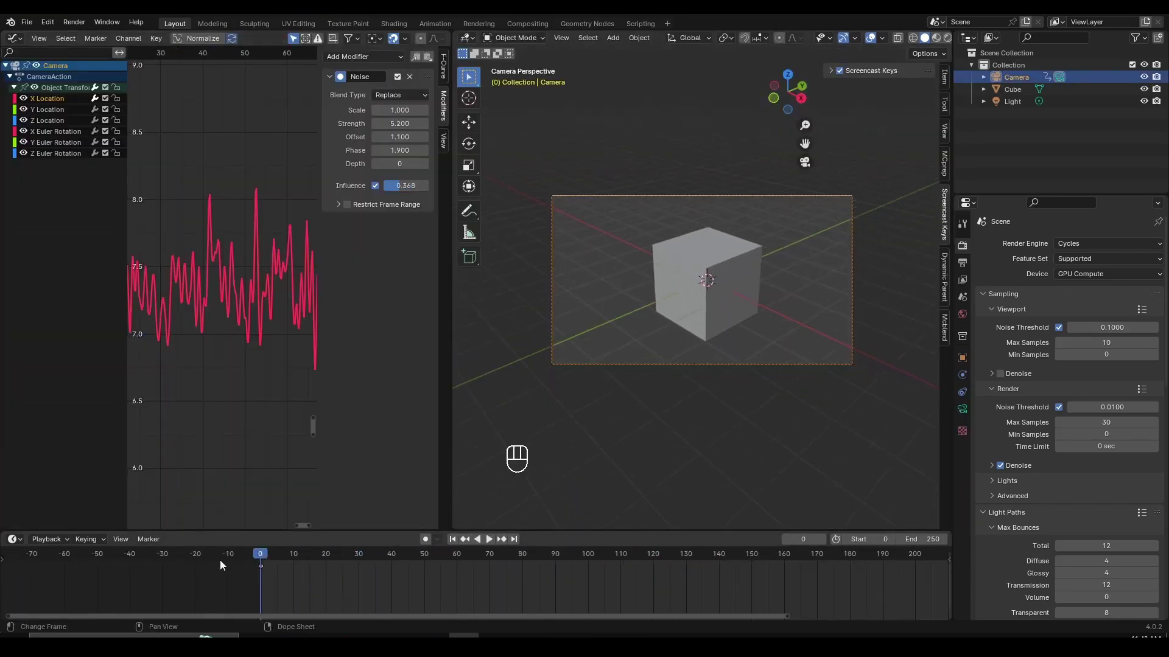
pyautogui.press('space')
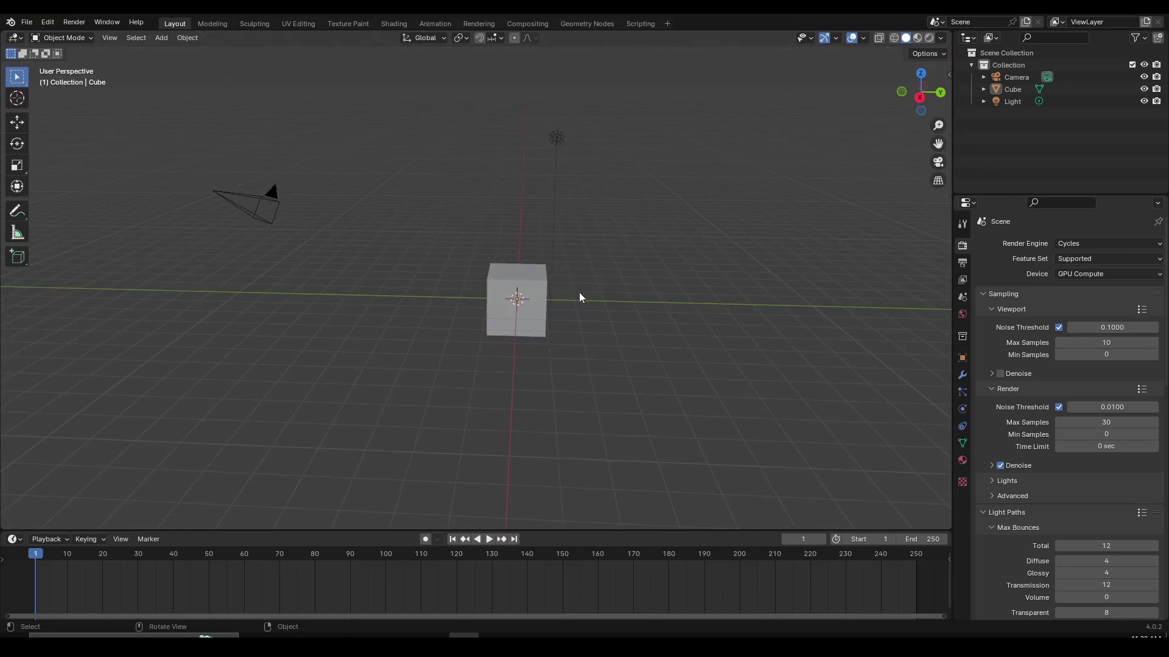
# Zoom and orbit the 3D Viewport around the default cube
pyautogui.scroll(2, 579, 297)
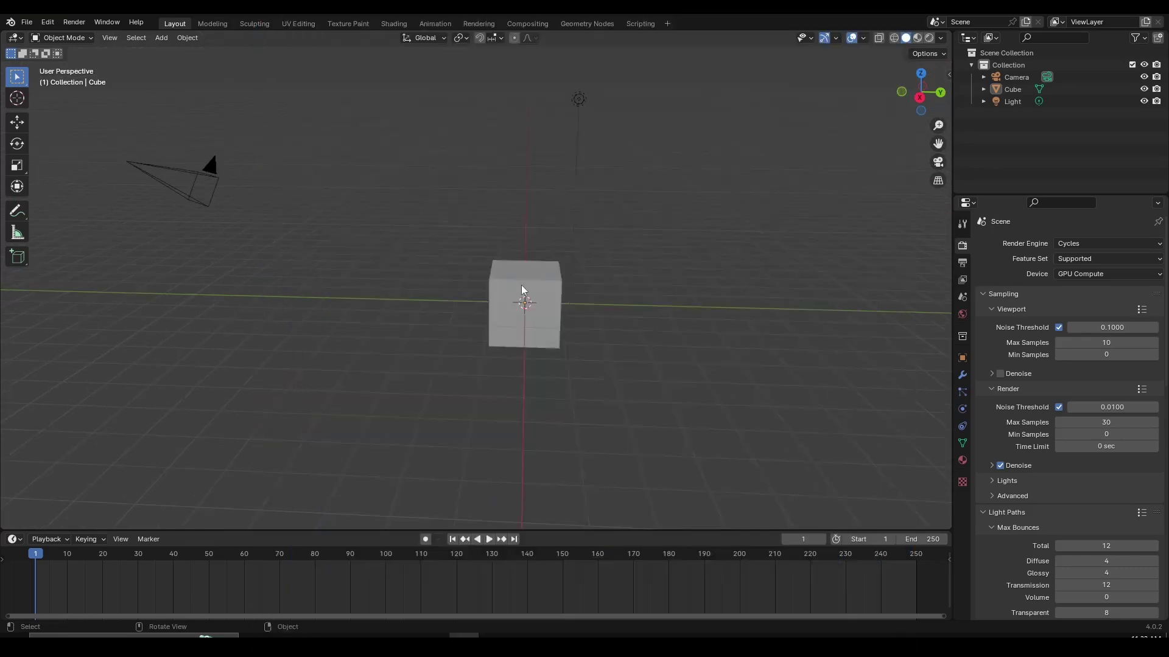
pyautogui.moveTo(521, 285); pyautogui.dragTo(489, 291, button='middle')
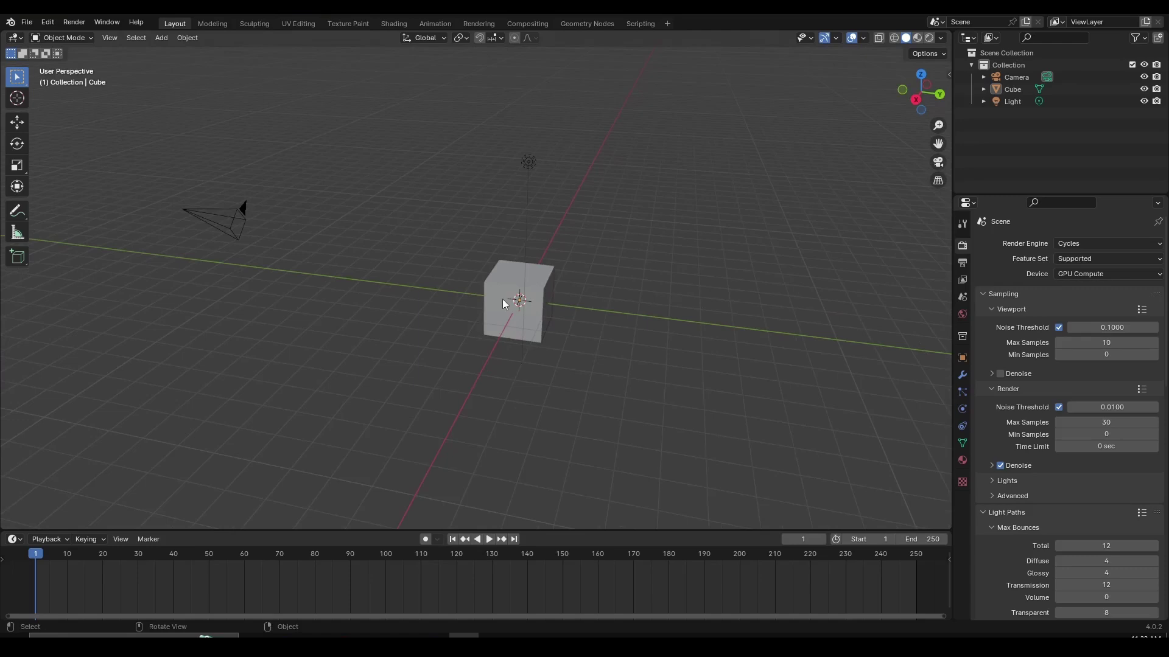
# Turn on Screencast Keys from the viewport's side panel
pyautogui.press('KP_0')
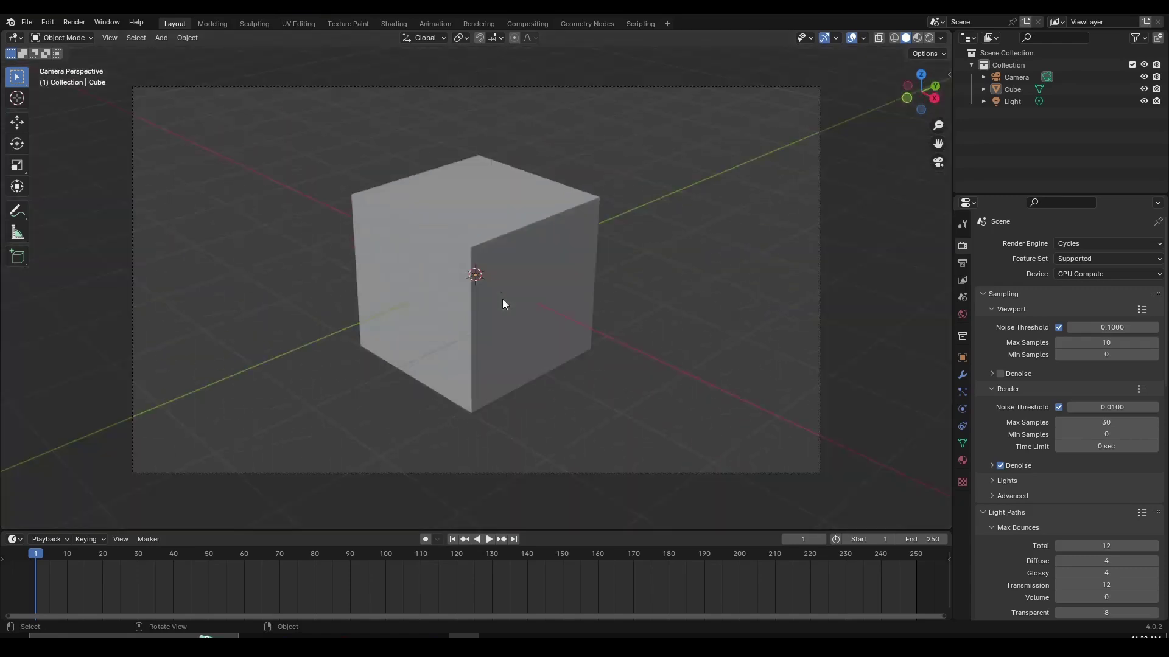
pyautogui.press('n')
pyautogui.click(944, 190)
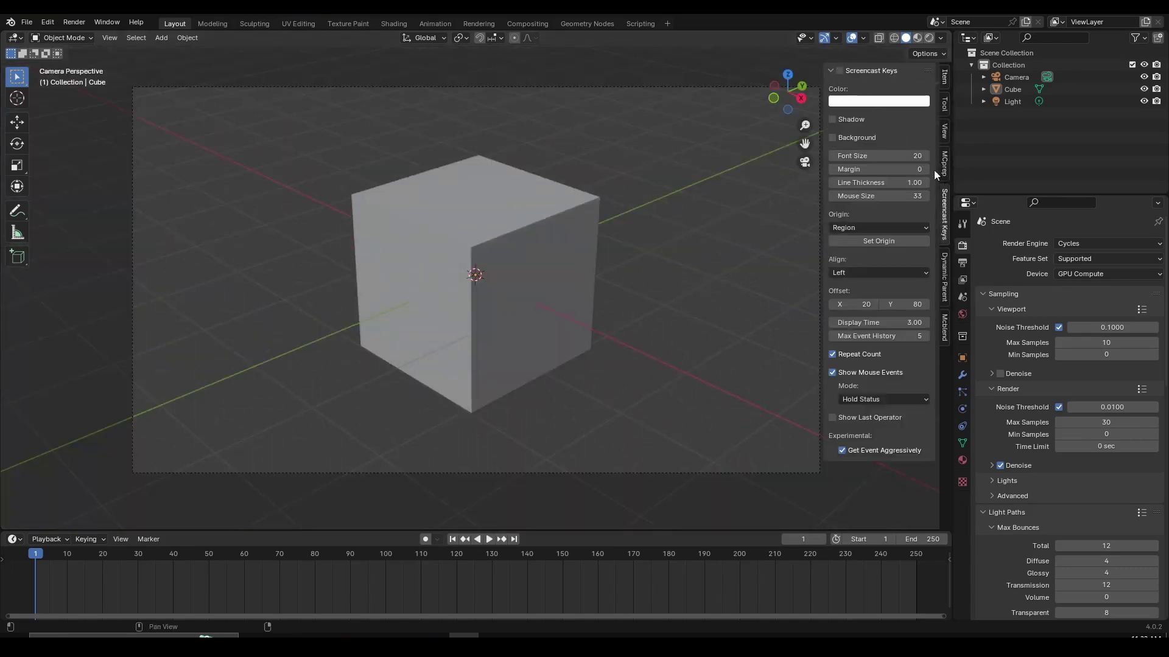
pyautogui.click(840, 70)
pyautogui.click(827, 72)
# Look through the scene camera and select the camera frame
pyautogui.press('KP_0')
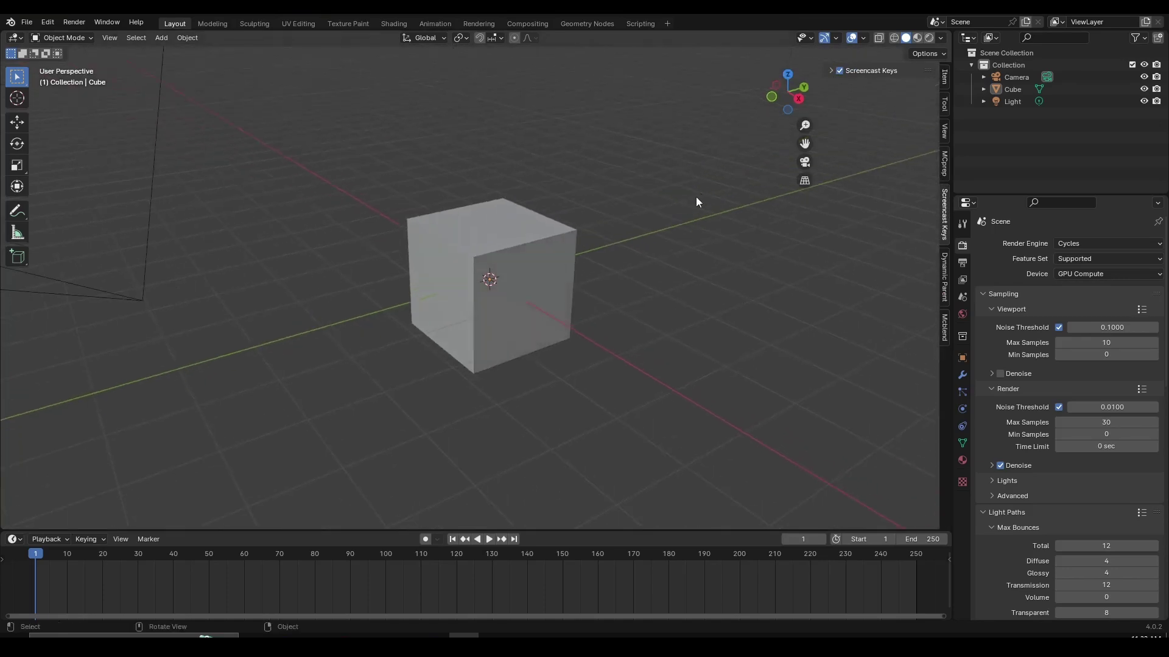
pyautogui.press('KP_0')
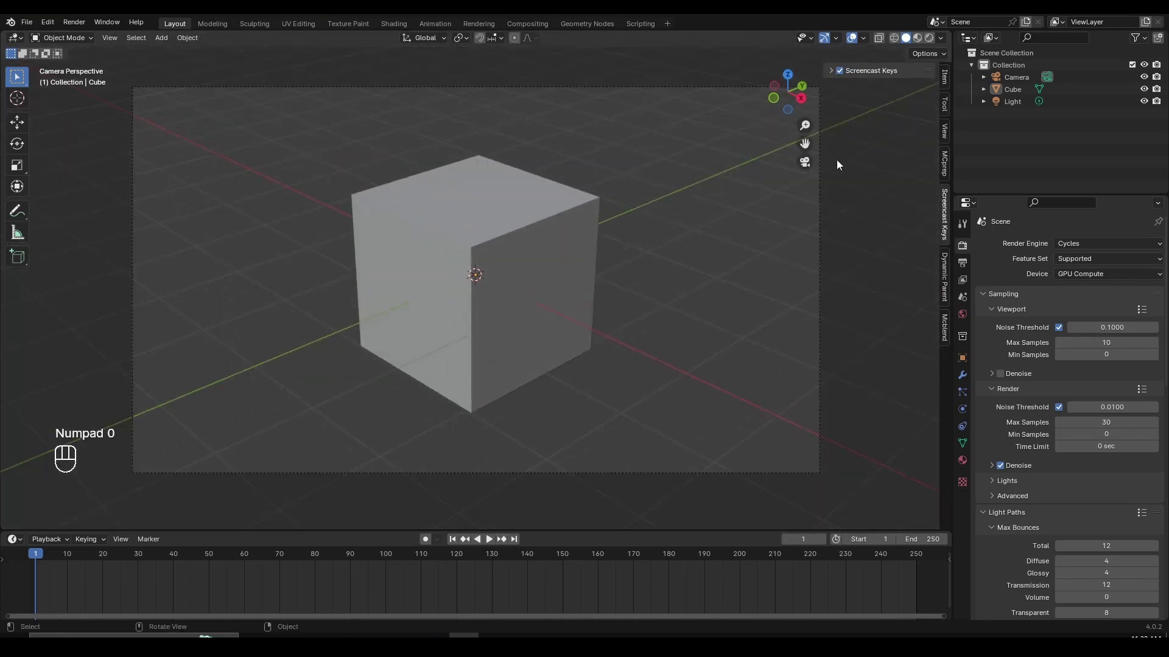
pyautogui.press('KP_0')
pyautogui.click(807, 166)
pyautogui.click(708, 474)
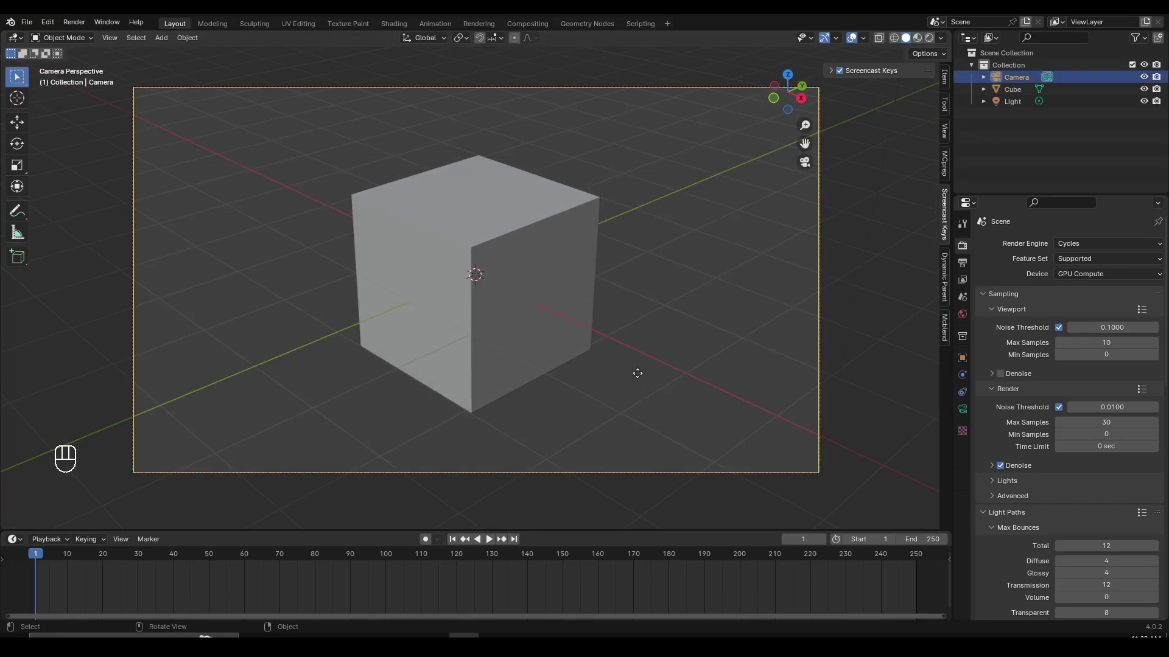
# Try walk navigation through the camera, then cancel to restore the view
pyautogui.press('g')
pyautogui.hotkey('shift', 'f')
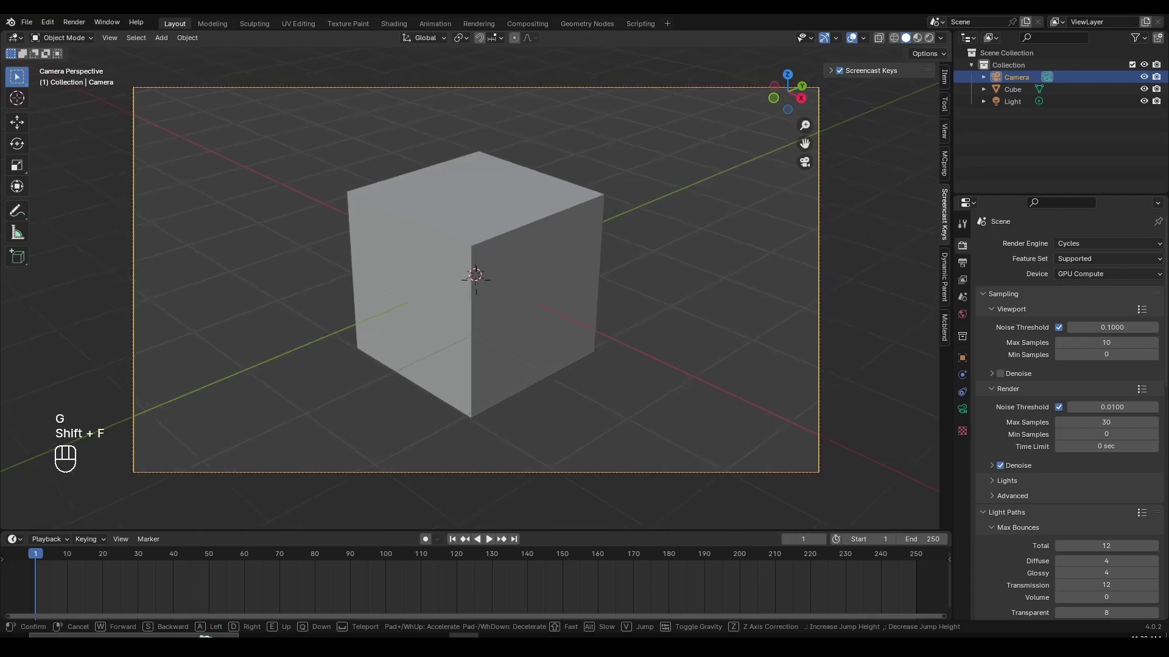
pyautogui.press('s')
pyautogui.rightClick(622, 352)
# Set start and current frame to 0 and insert a Location & Rotation keyframe
pyautogui.moveTo(173, 605); pyautogui.dragTo(260, 574, button='middle')
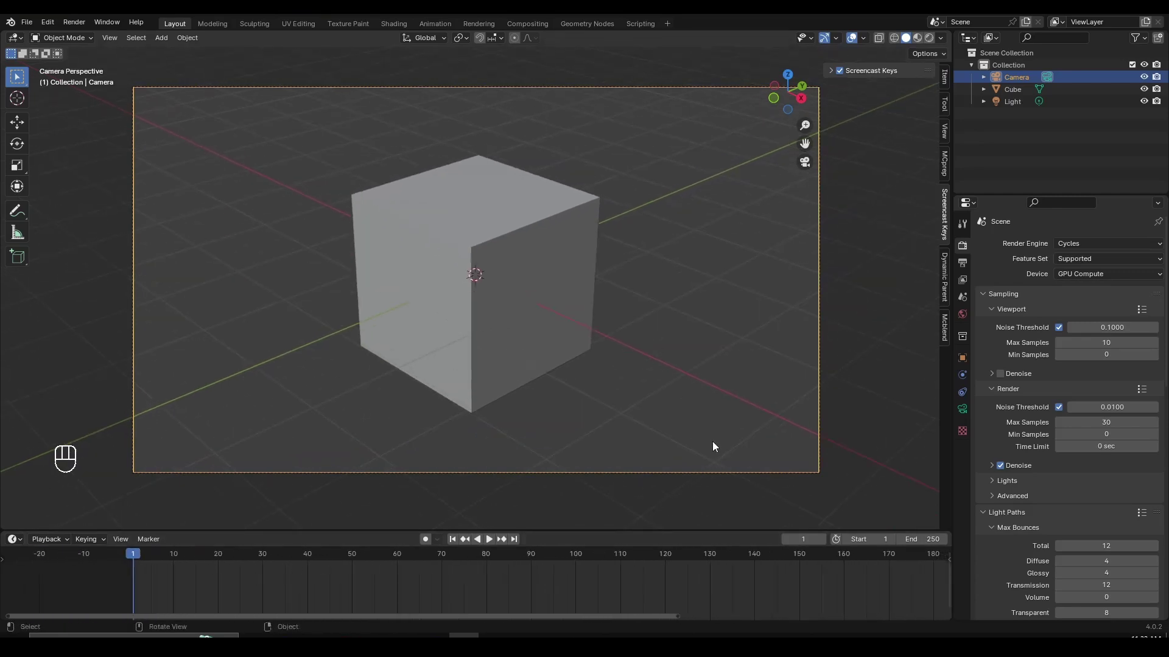
pyautogui.press('Left')
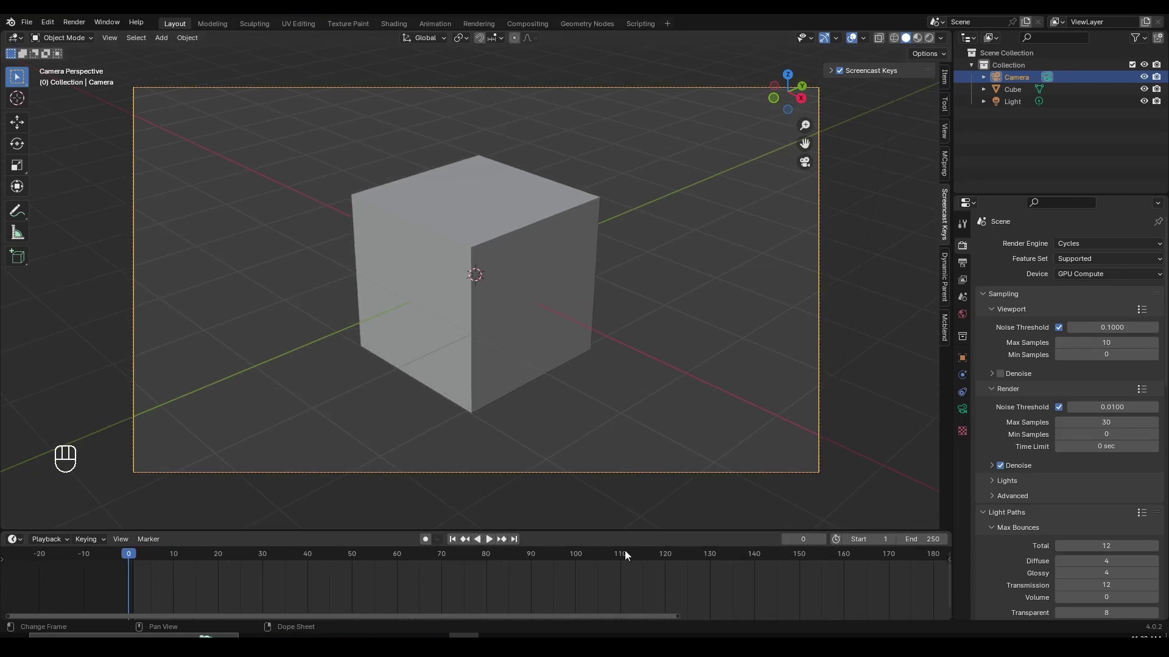
pyautogui.click(845, 542)
pyautogui.press('i')
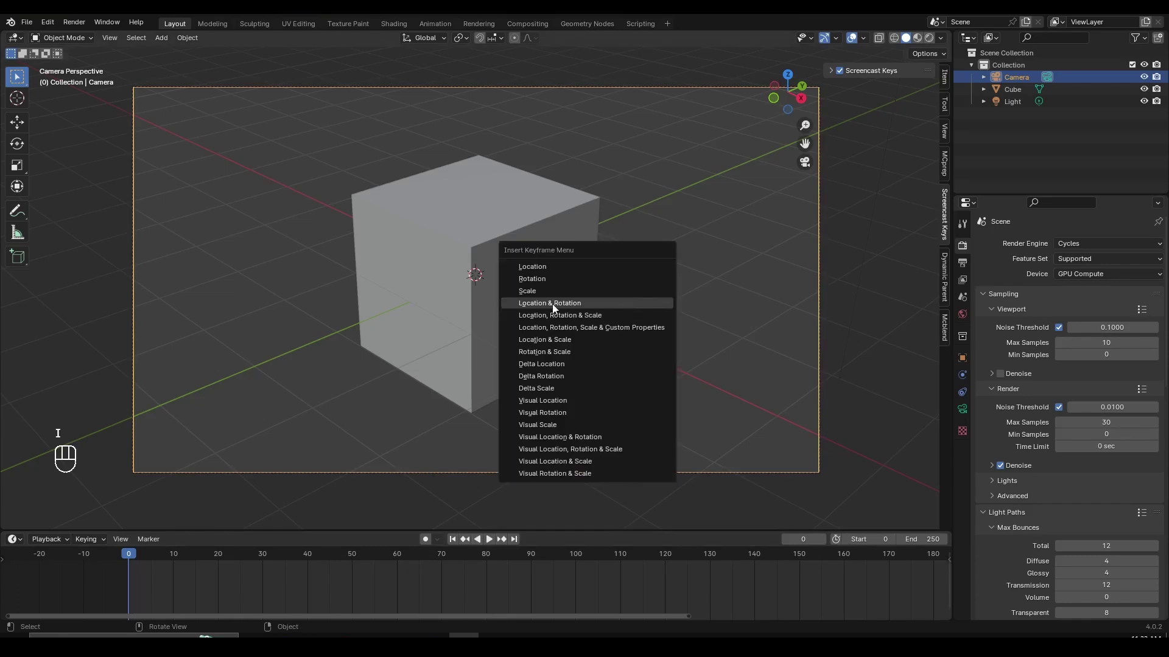
pyautogui.click(547, 303)
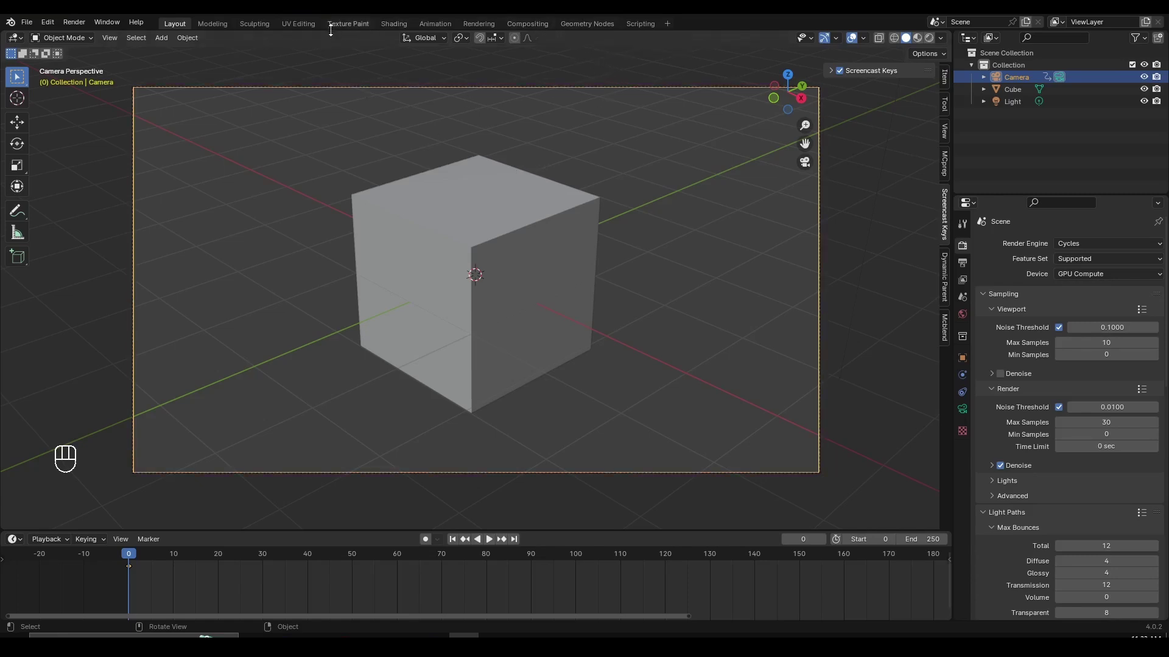
# Split the viewport vertically near the middle and make the left half a Graph Editor
pyautogui.rightClick(566, 31)
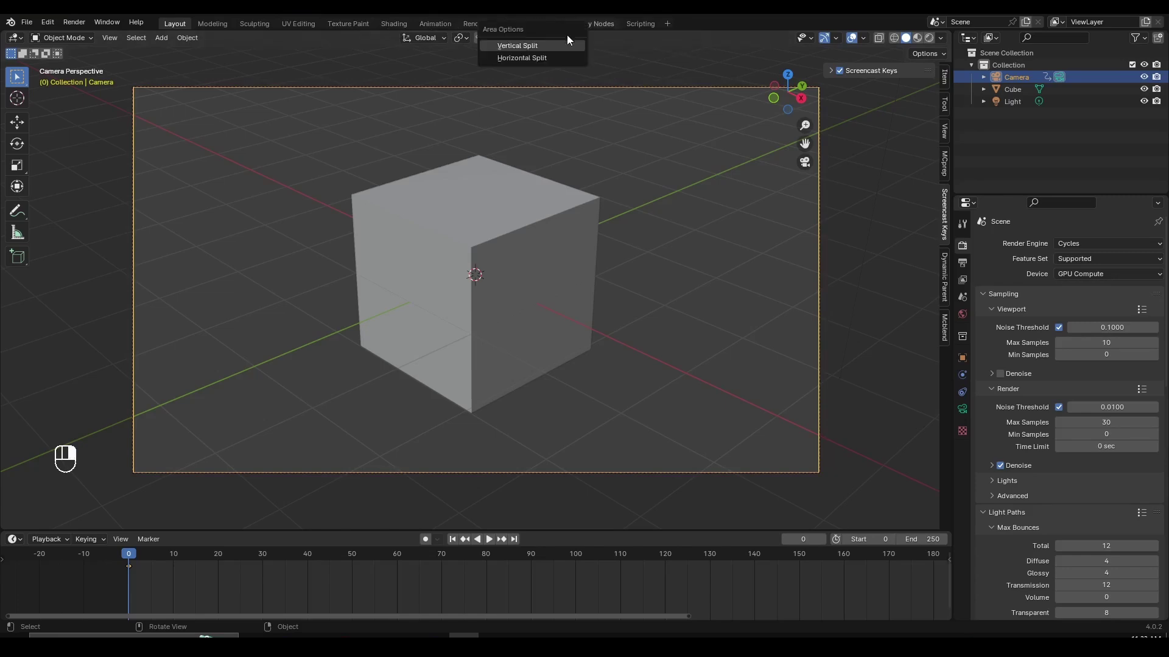
pyautogui.click(554, 45)
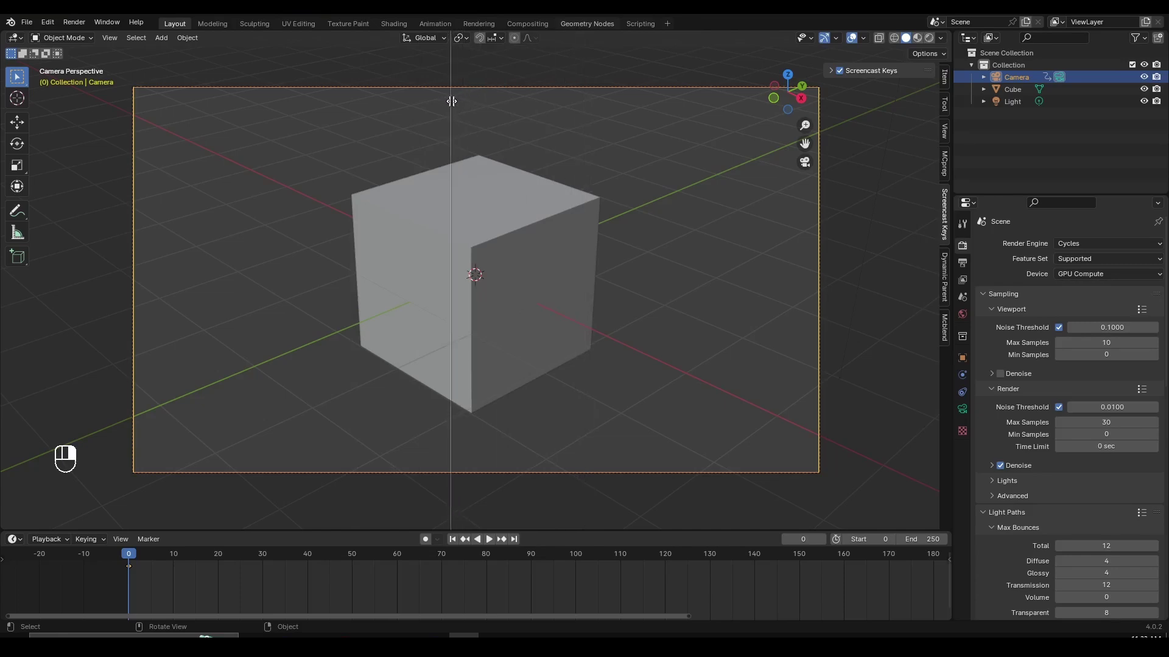
pyautogui.click(457, 99)
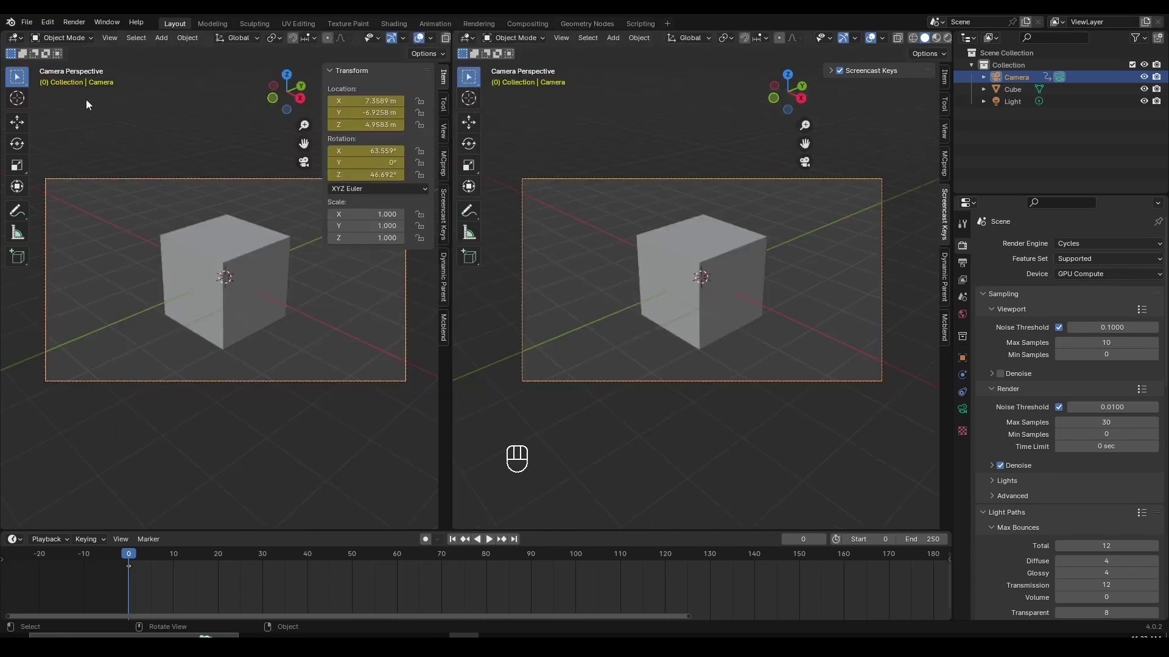
pyautogui.click(15, 39)
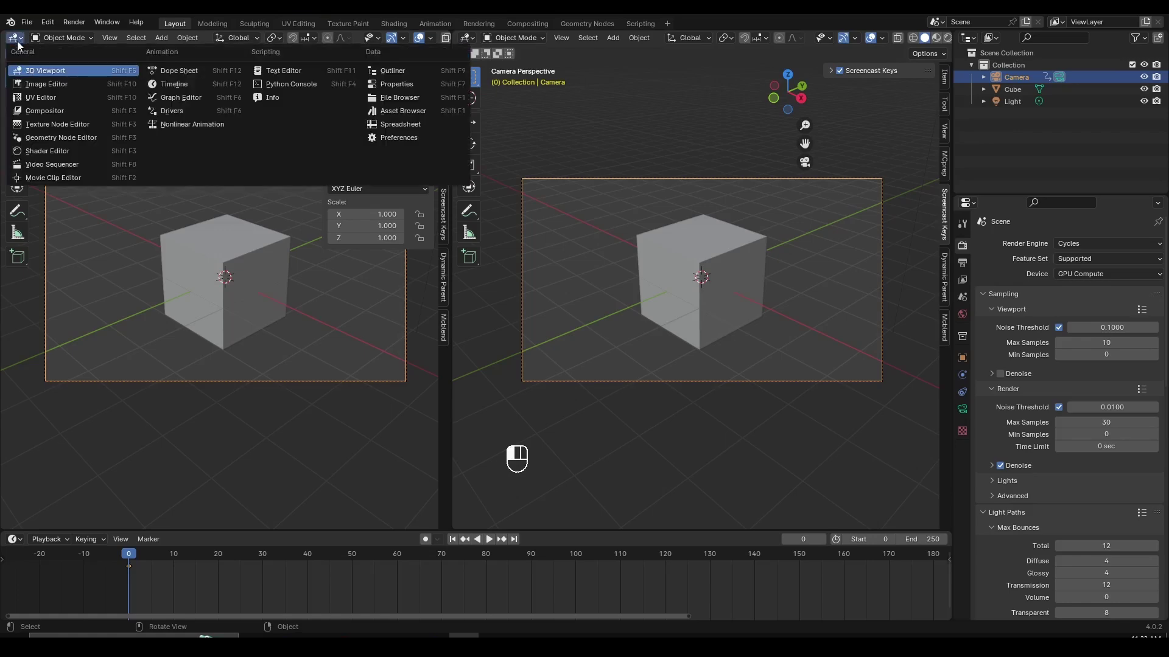
pyautogui.click(180, 98)
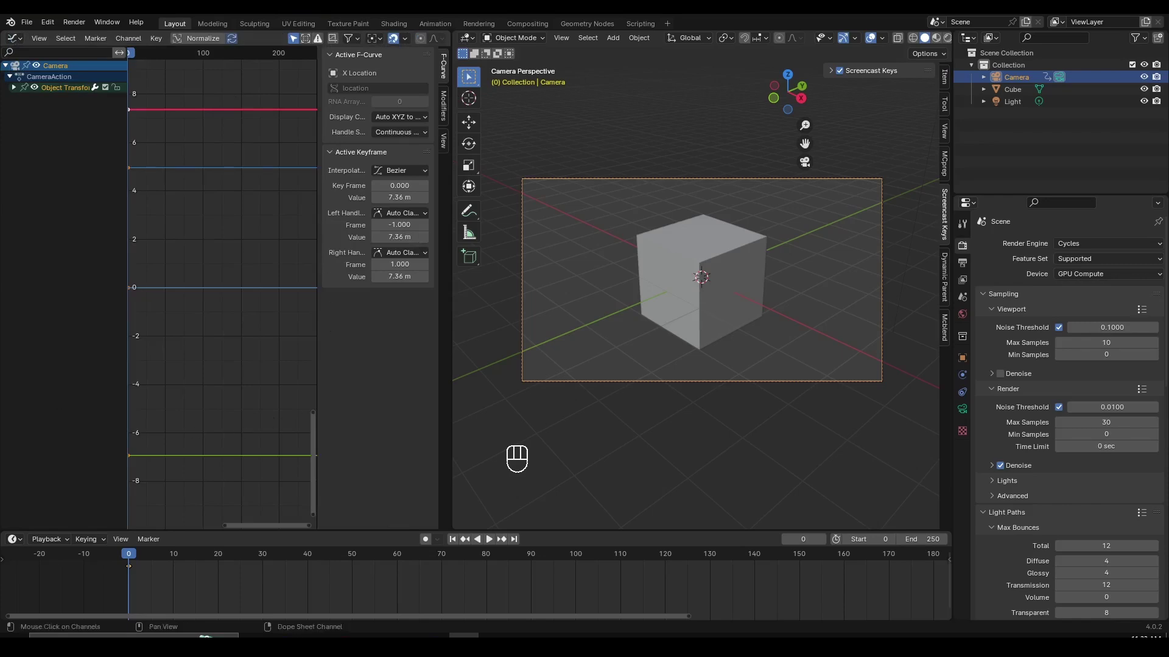
# Fit the camera curves, show the Modifiers settings, and expand the Object Transforms channels
pyautogui.press('n')
pyautogui.press('n')
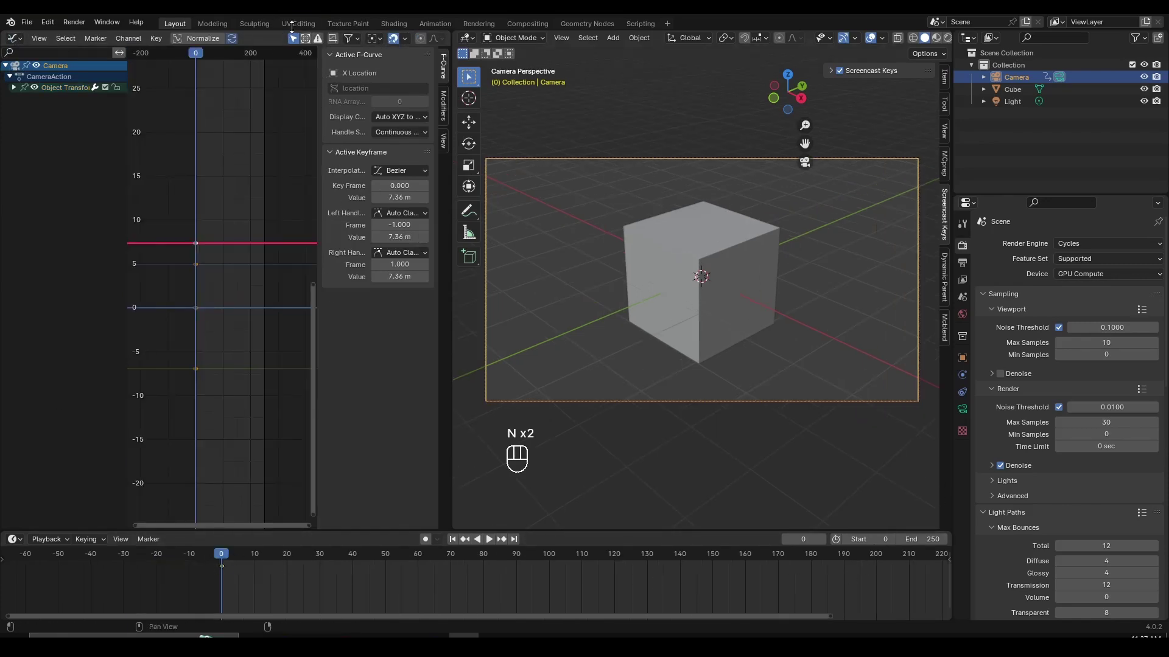
pyautogui.press('n')
pyautogui.press('n')
pyautogui.click(443, 104)
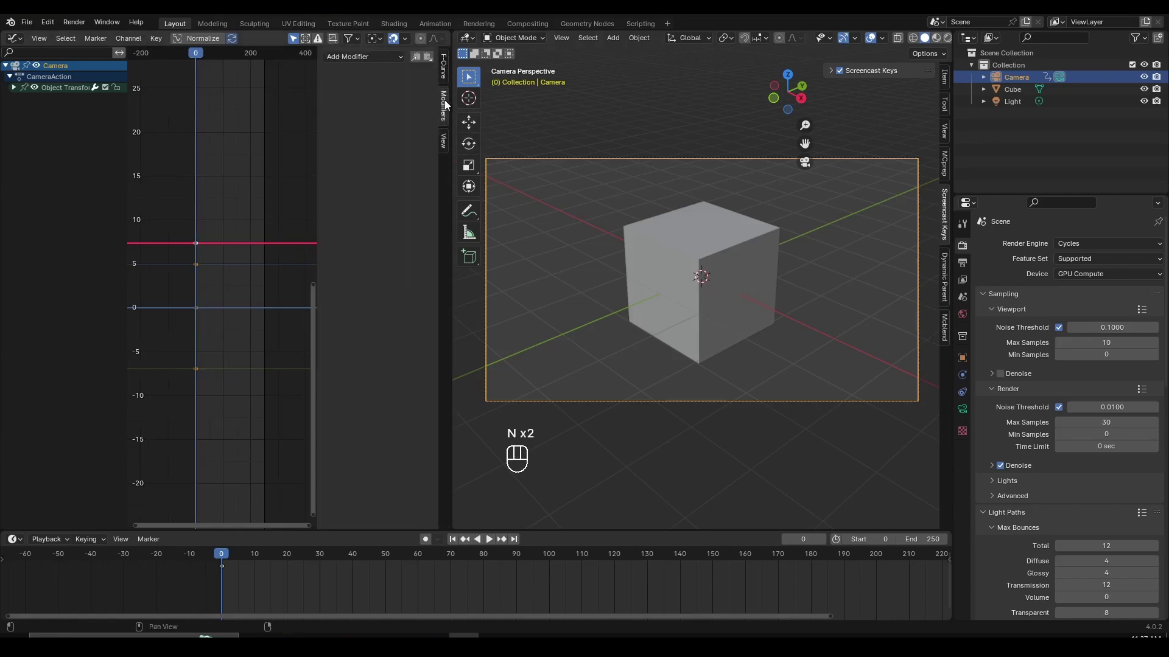
pyautogui.click(348, 59)
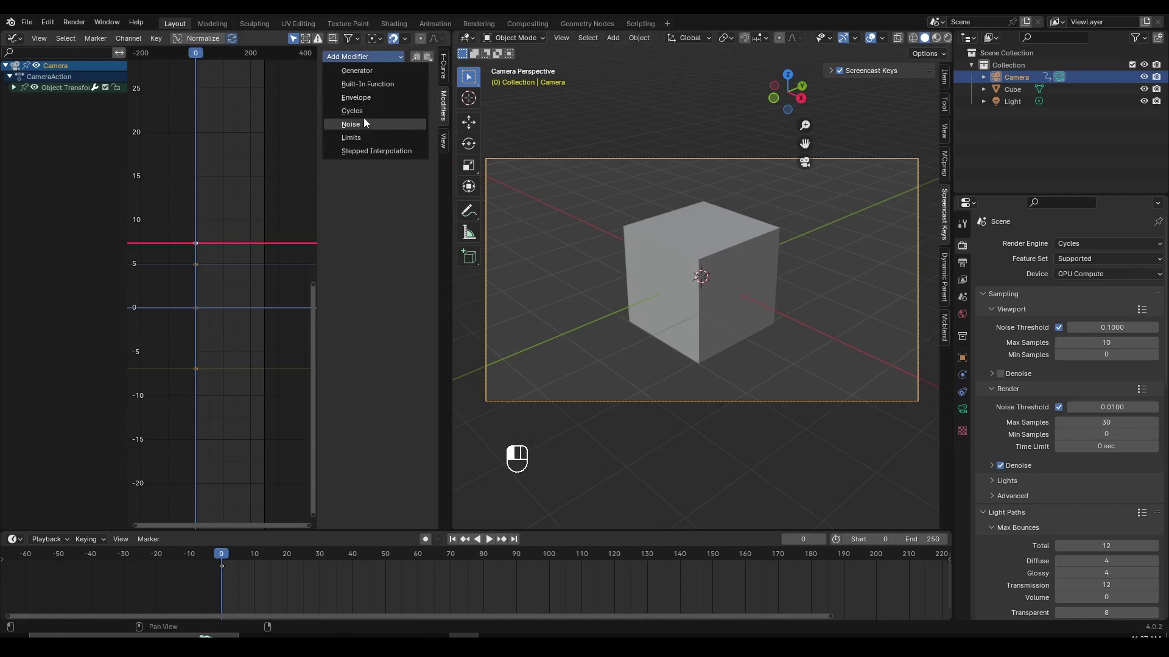
pyautogui.click(13, 88)
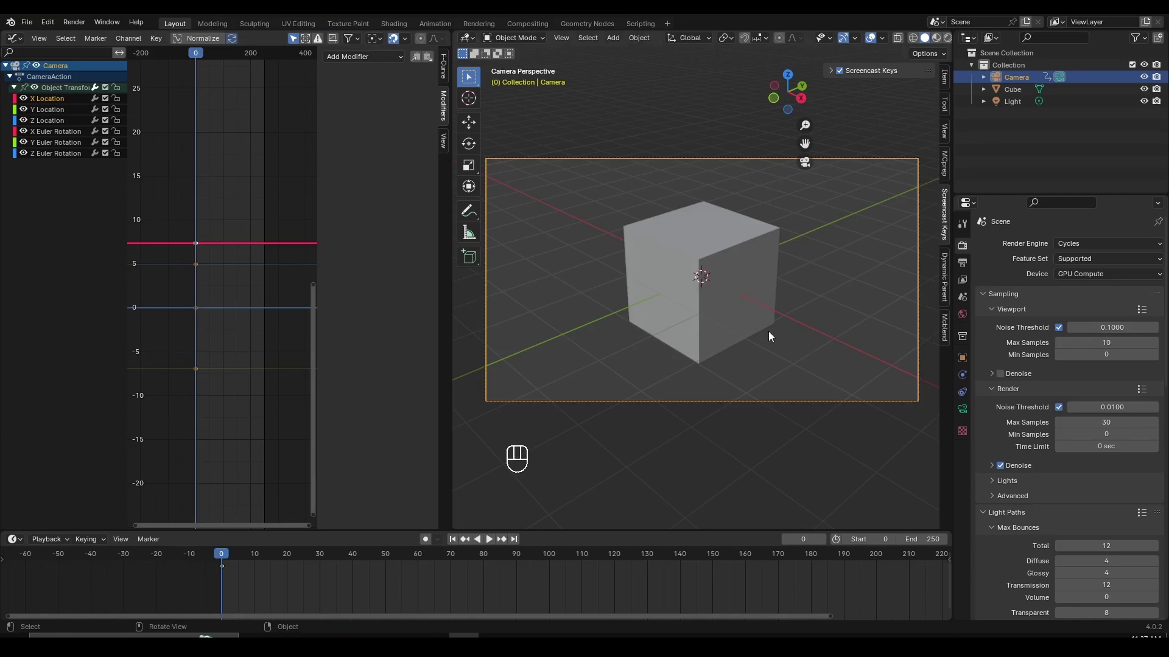
# Test moving the camera along X, then cancel the move
pyautogui.press('g')
pyautogui.press('x')
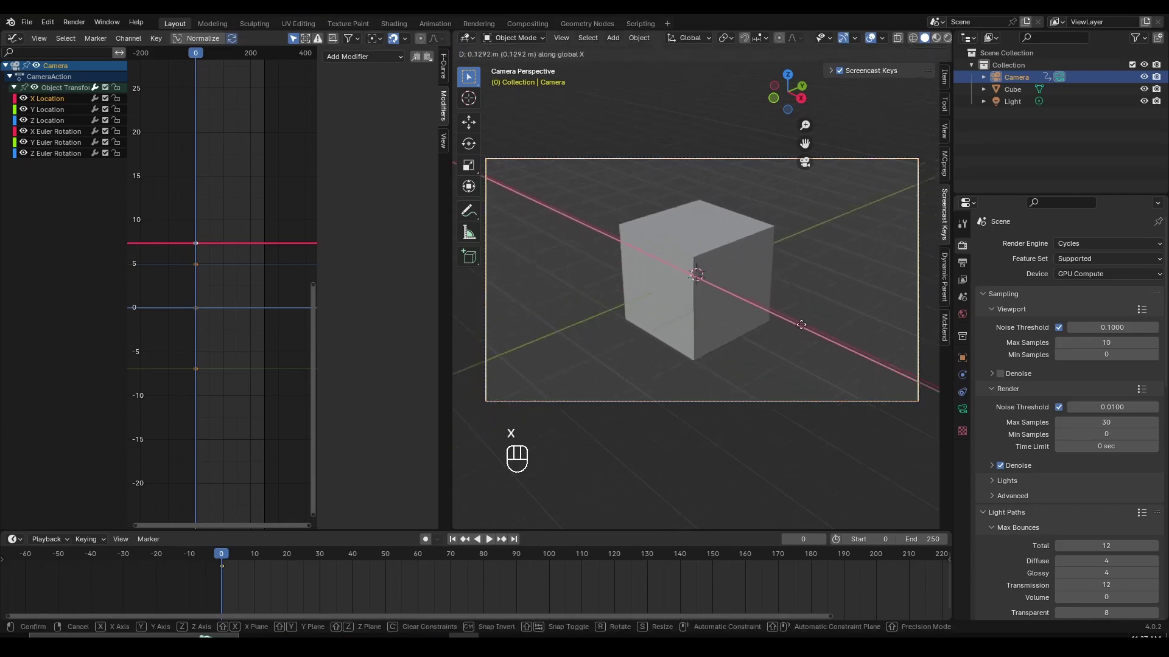
pyautogui.rightClick(836, 377)
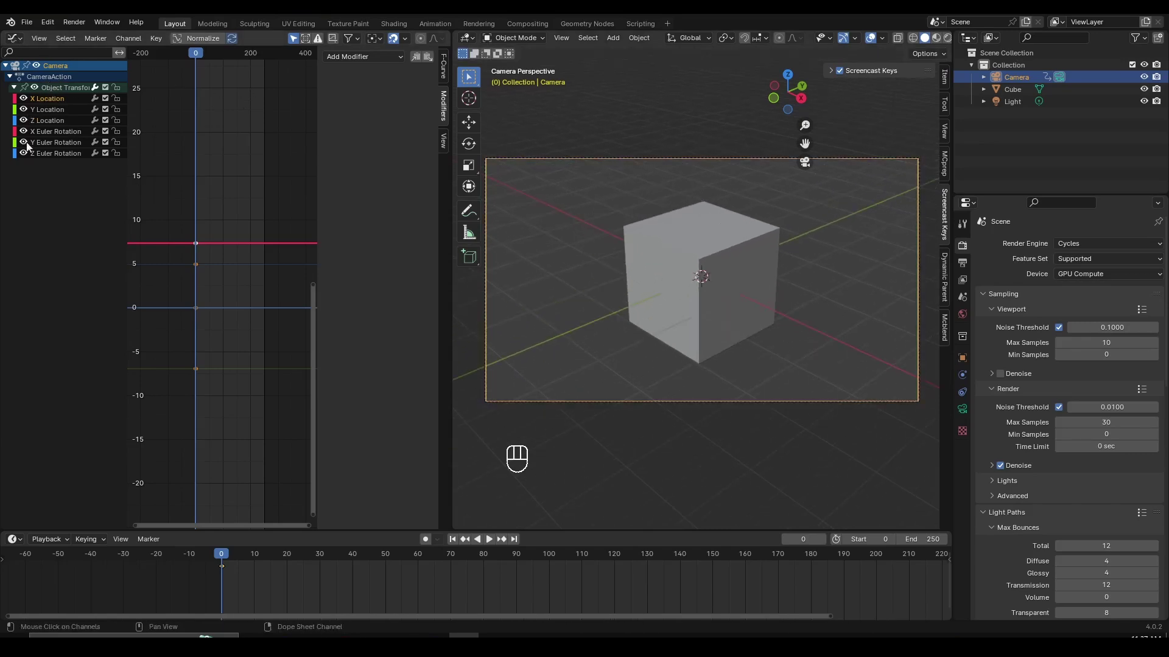
# Add a default Noise modifier to the X Location curve and preview the jitter
pyautogui.click(353, 58)
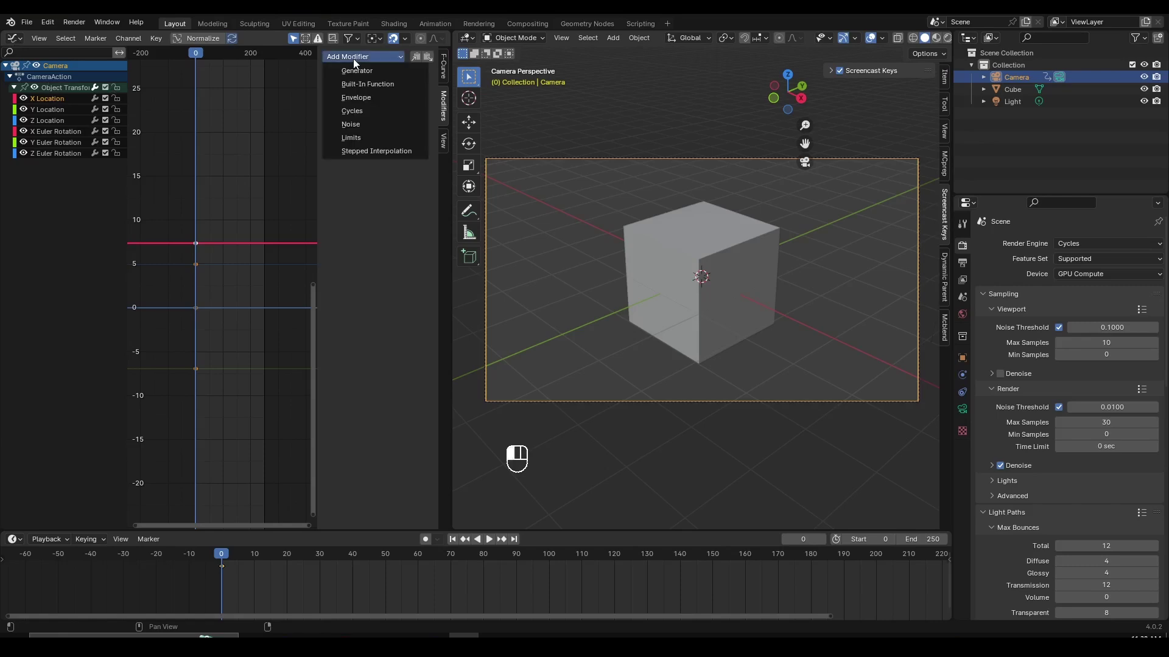
pyautogui.click(371, 123)
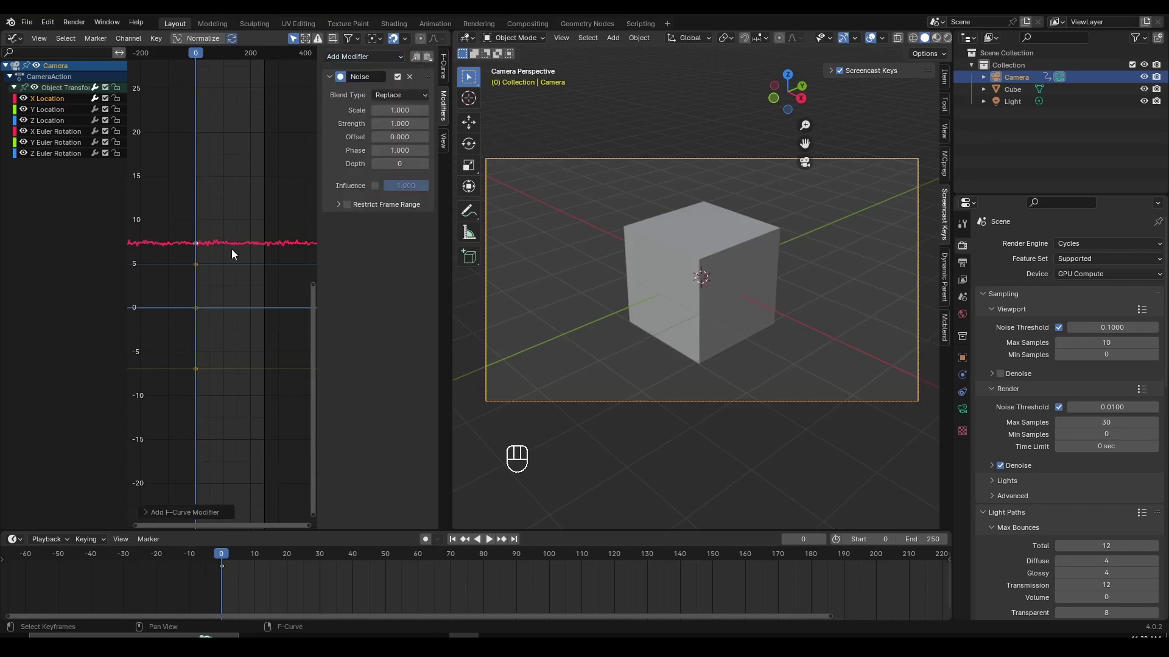
pyautogui.scroll(5, 225, 247)
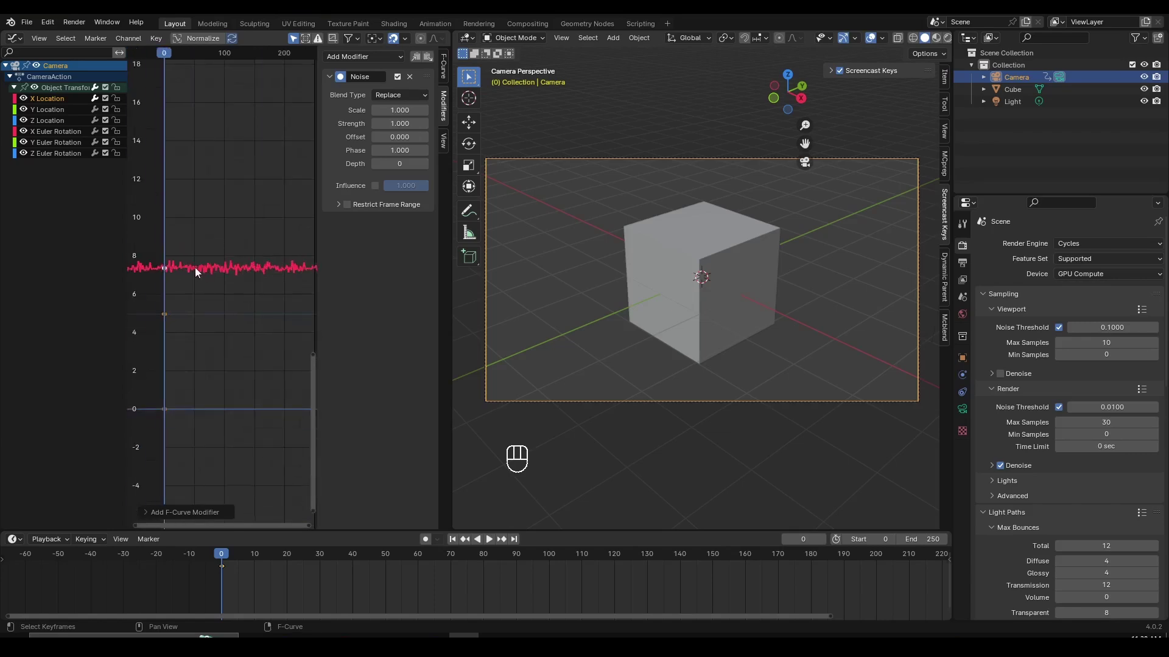
pyautogui.scroll(-1, 194, 268)
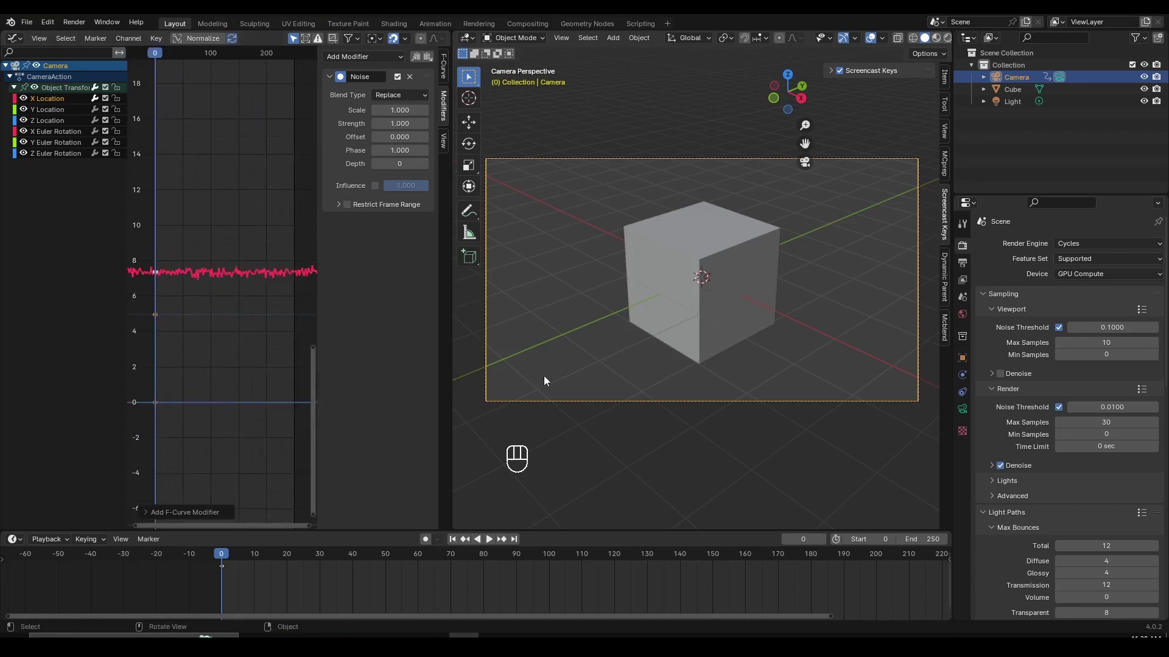
pyautogui.press('space')
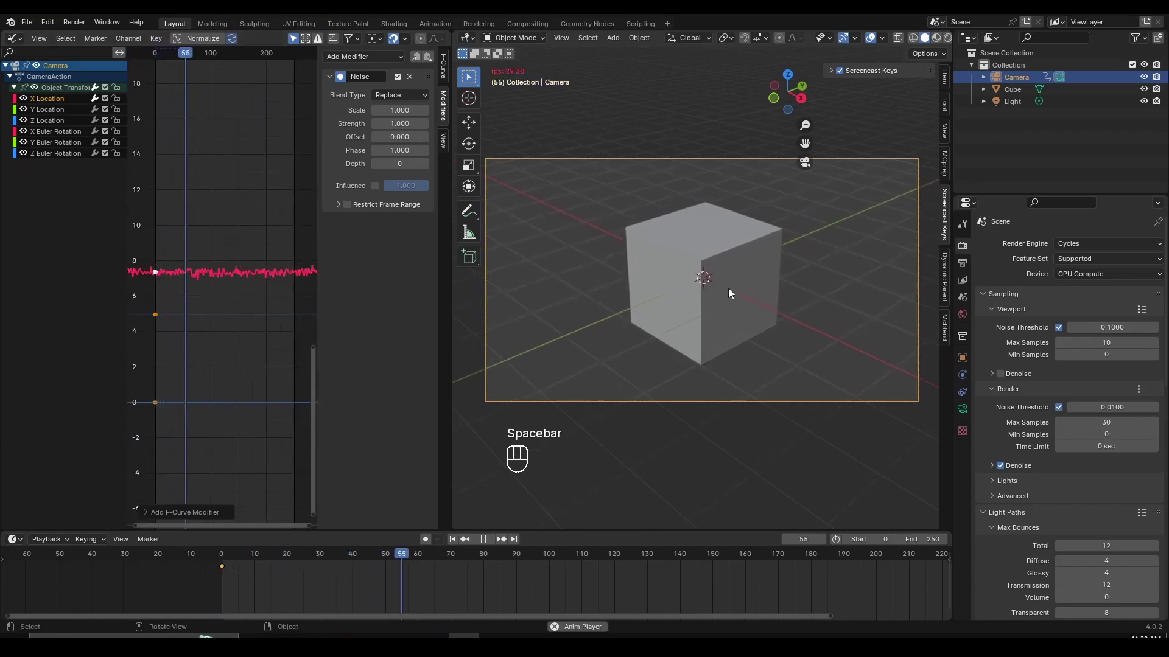
pyautogui.press('space')
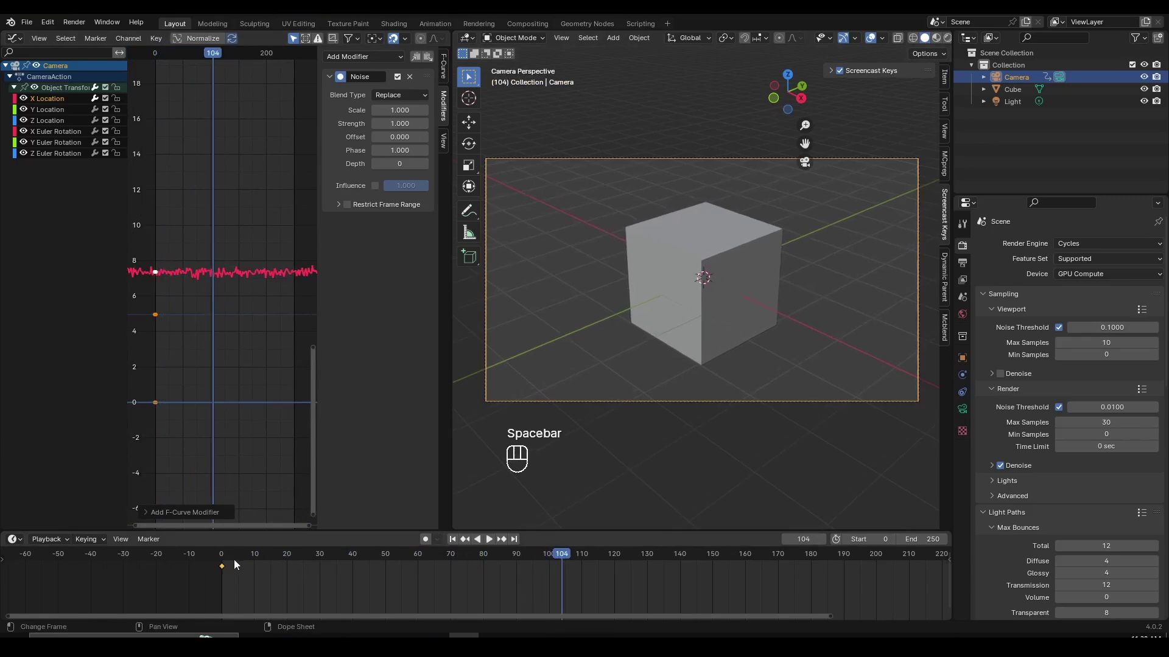
pyautogui.moveTo(206, 566)
pyautogui.mouseDown()
pyautogui.moveTo(486, 567)
pyautogui.moveTo(225, 571)
pyautogui.mouseUp()
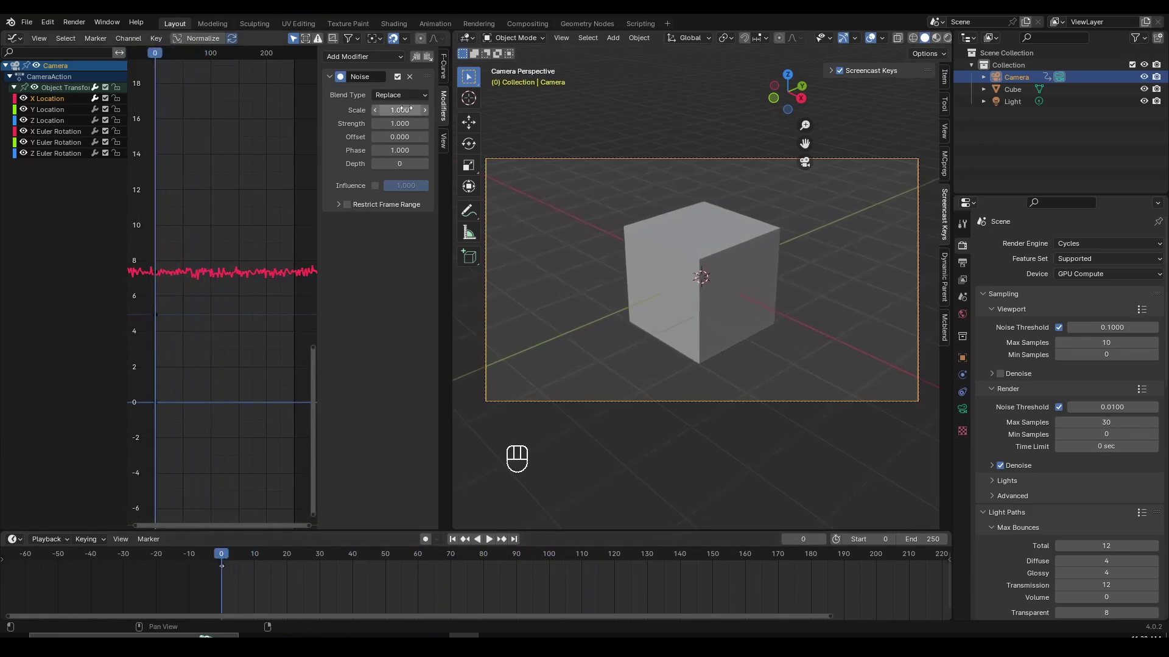
# Set the Noise Scale to 4 and Strength to 5.1, previewing the shake
pyautogui.moveTo(400, 111); pyautogui.dragTo(474, 110)
pyautogui.press('space')
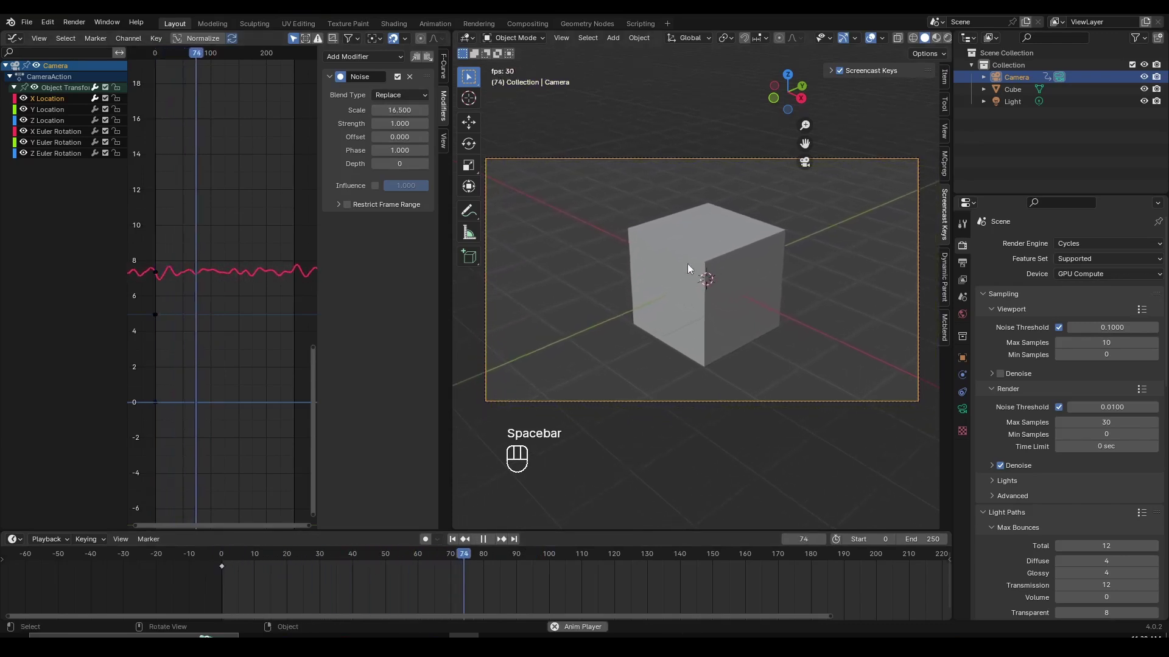
pyautogui.press('space')
pyautogui.moveTo(399, 124); pyautogui.dragTo(441, 123)
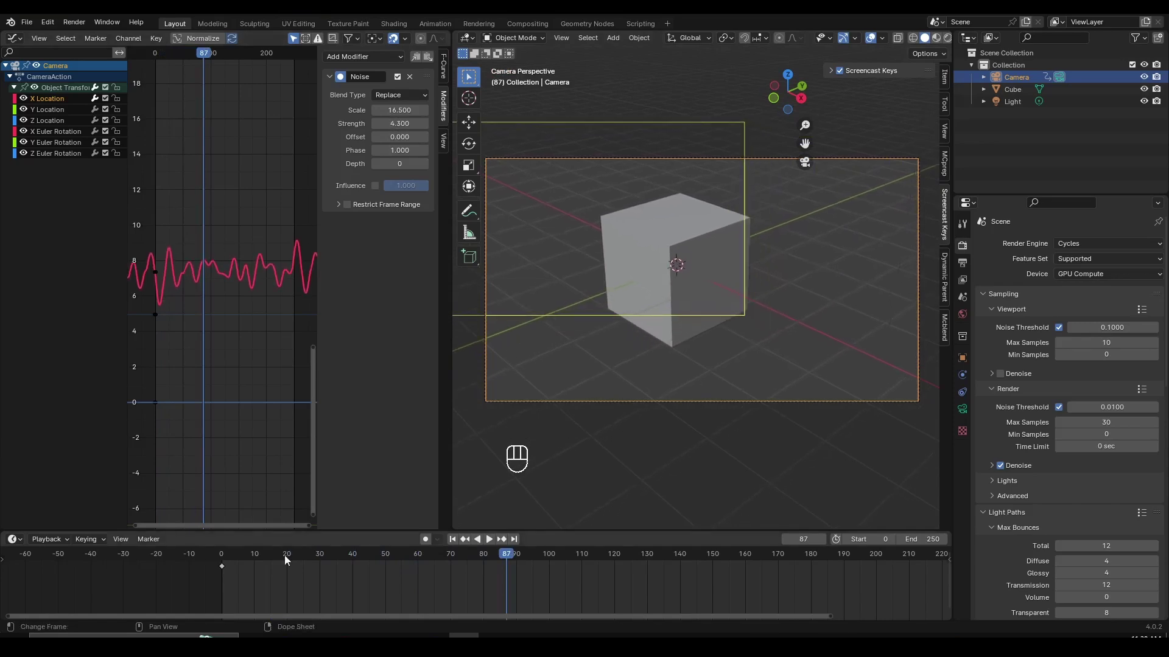
pyautogui.click(230, 557)
pyautogui.press('space')
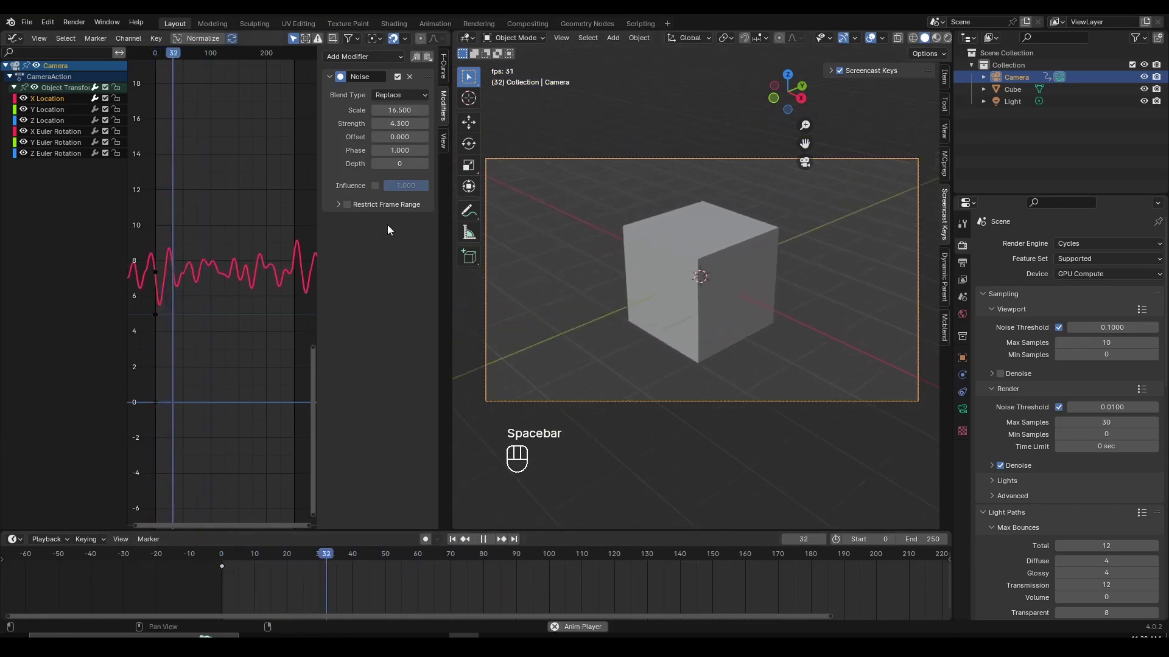
pyautogui.moveTo(397, 110)
pyautogui.mouseDown()
pyautogui.moveTo(382, 109)
pyautogui.moveTo(413, 124)
pyautogui.moveTo(375, 110)
pyautogui.mouseUp()
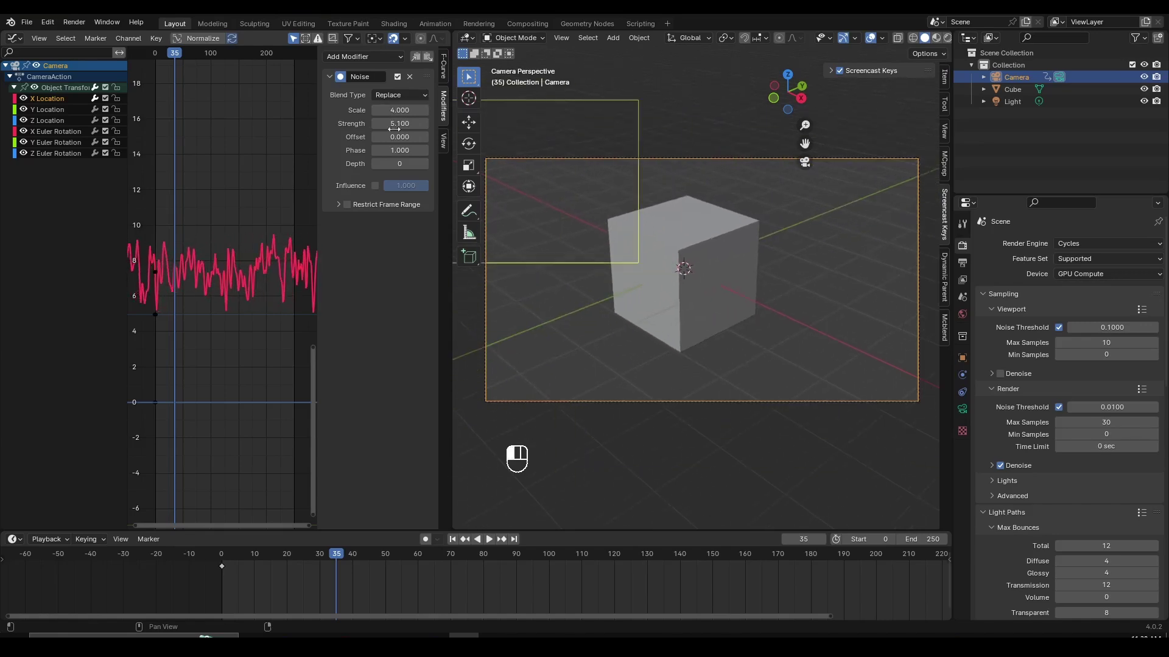
pyautogui.click(218, 554)
pyautogui.press('space')
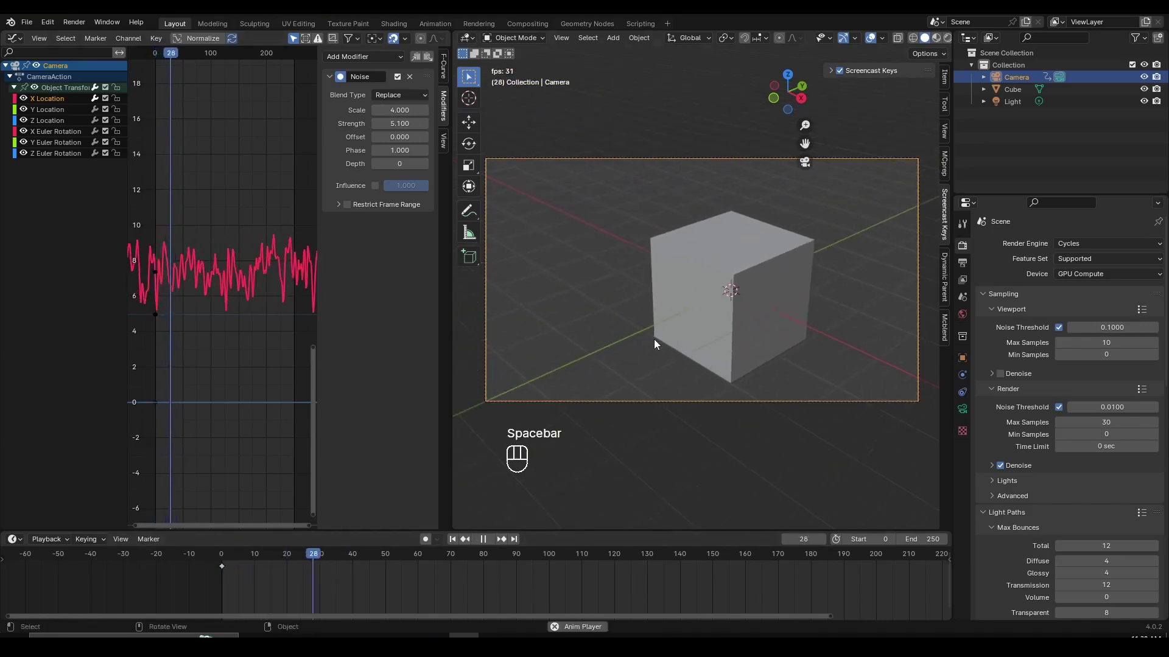
pyautogui.press('space')
# Set the Noise Offset to 1.1 and Phase to 1.9, replaying to review
pyautogui.moveTo(390, 137)
pyautogui.mouseDown()
pyautogui.moveTo(414, 137)
pyautogui.moveTo(396, 151)
pyautogui.moveTo(414, 151)
pyautogui.moveTo(399, 150)
pyautogui.mouseUp()
pyautogui.press('space')
pyautogui.press('space')
pyautogui.click(222, 555)
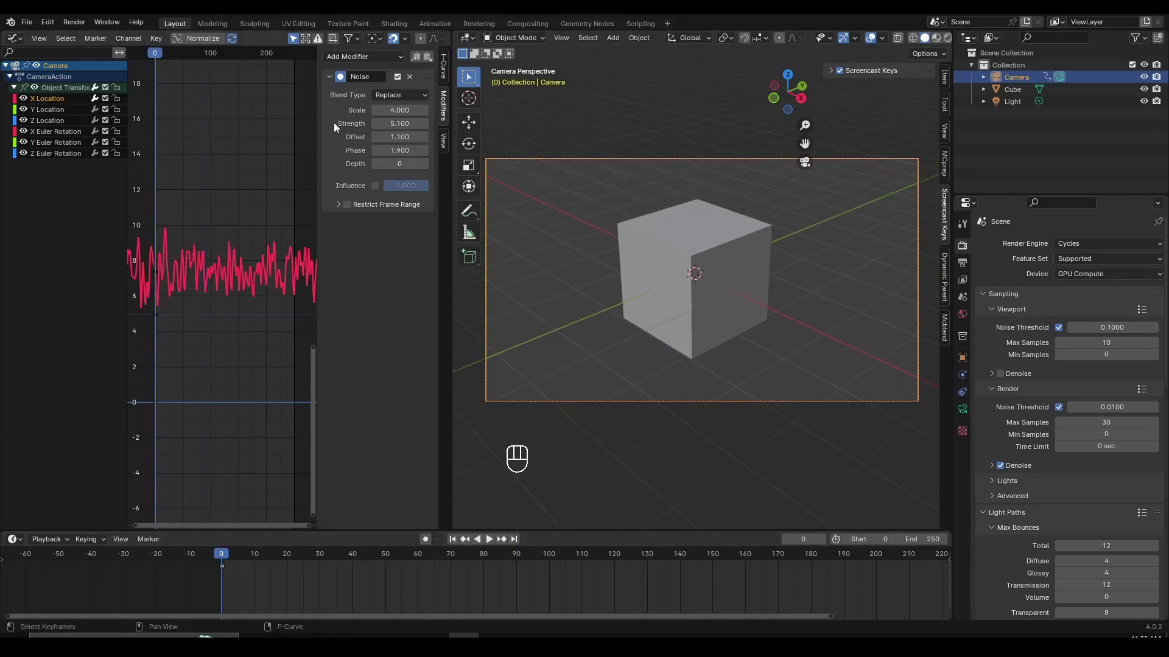
pyautogui.press('space')
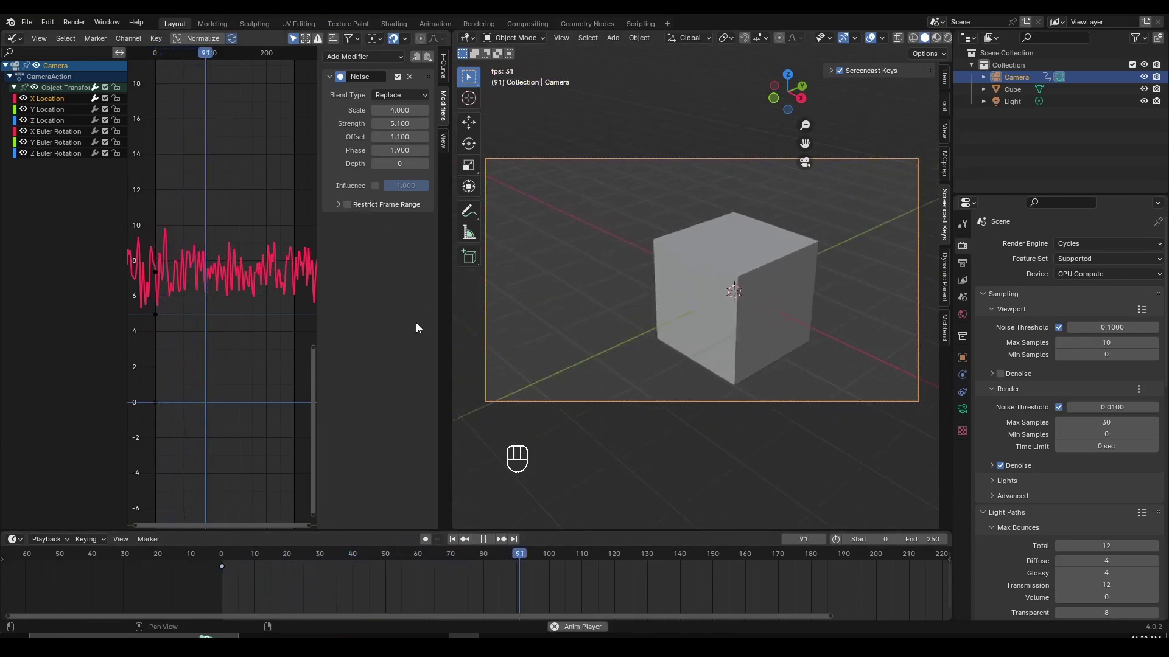
pyautogui.press('space')
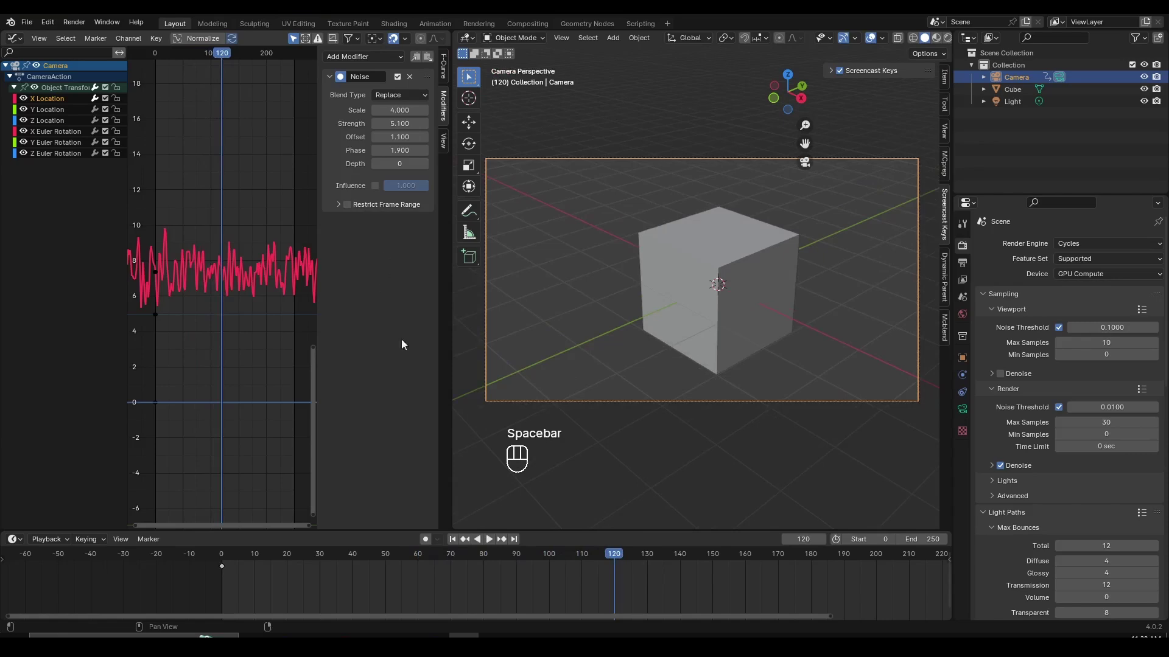
pyautogui.press('space')
pyautogui.click(222, 554)
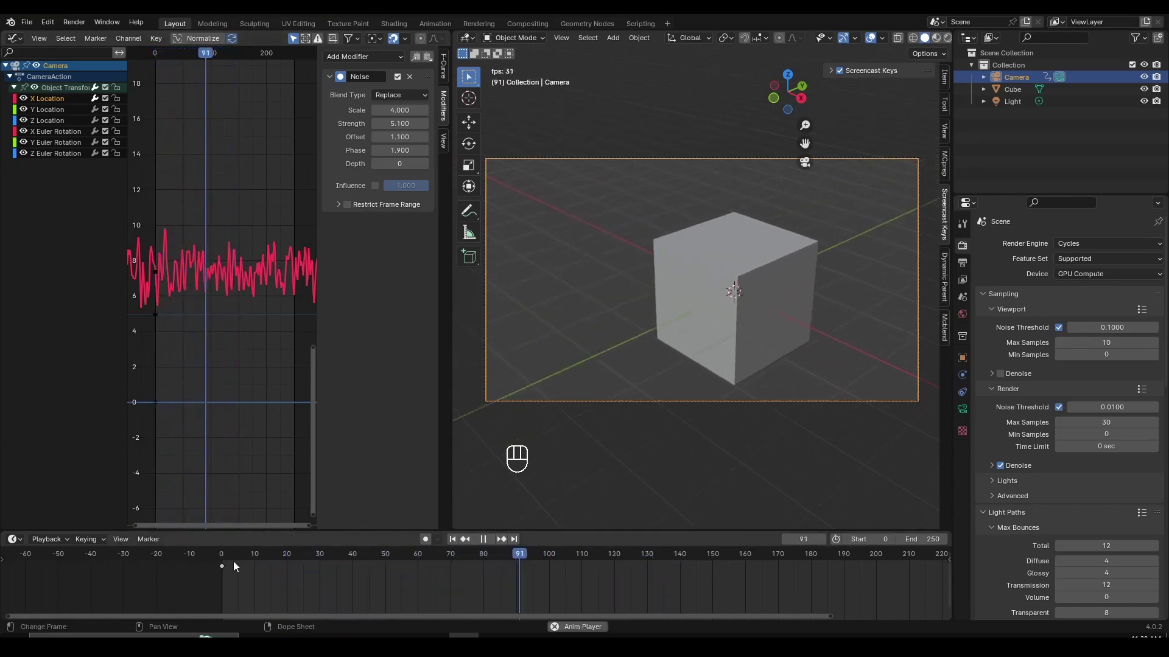
pyautogui.press('space')
# Enable Influence at 0.368 and preview the subtler shake through frame 10
pyautogui.click(376, 185)
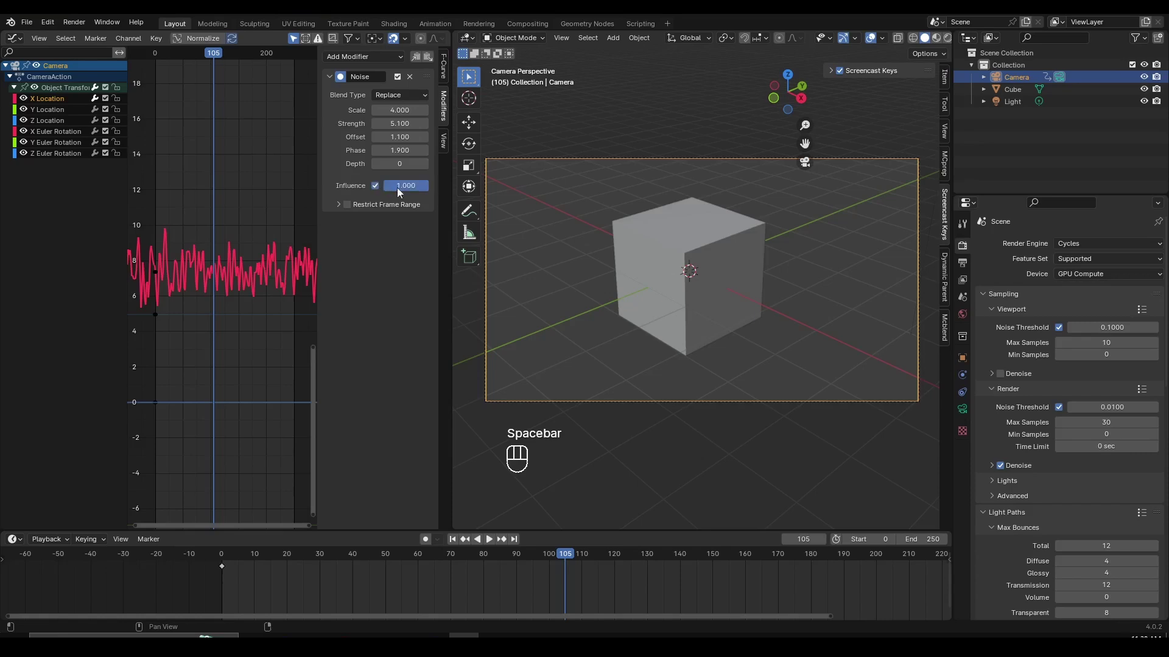
pyautogui.moveTo(397, 188); pyautogui.dragTo(383, 187)
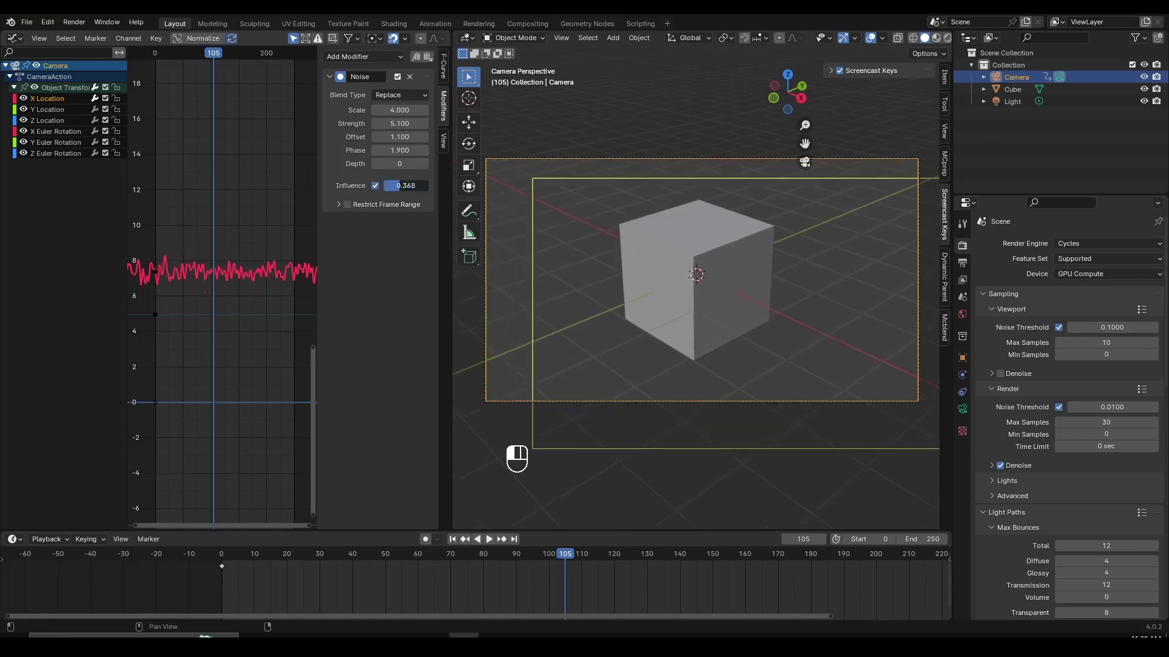
pyautogui.click(213, 560)
pyautogui.press('space')
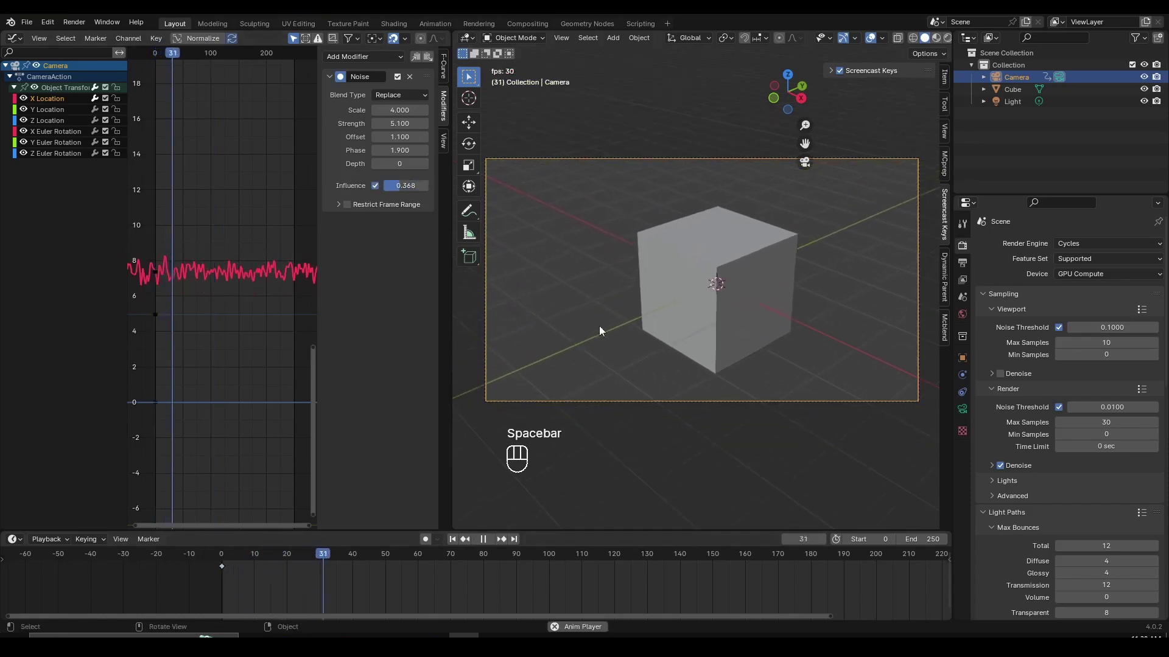
pyautogui.scroll(2, 236, 302)
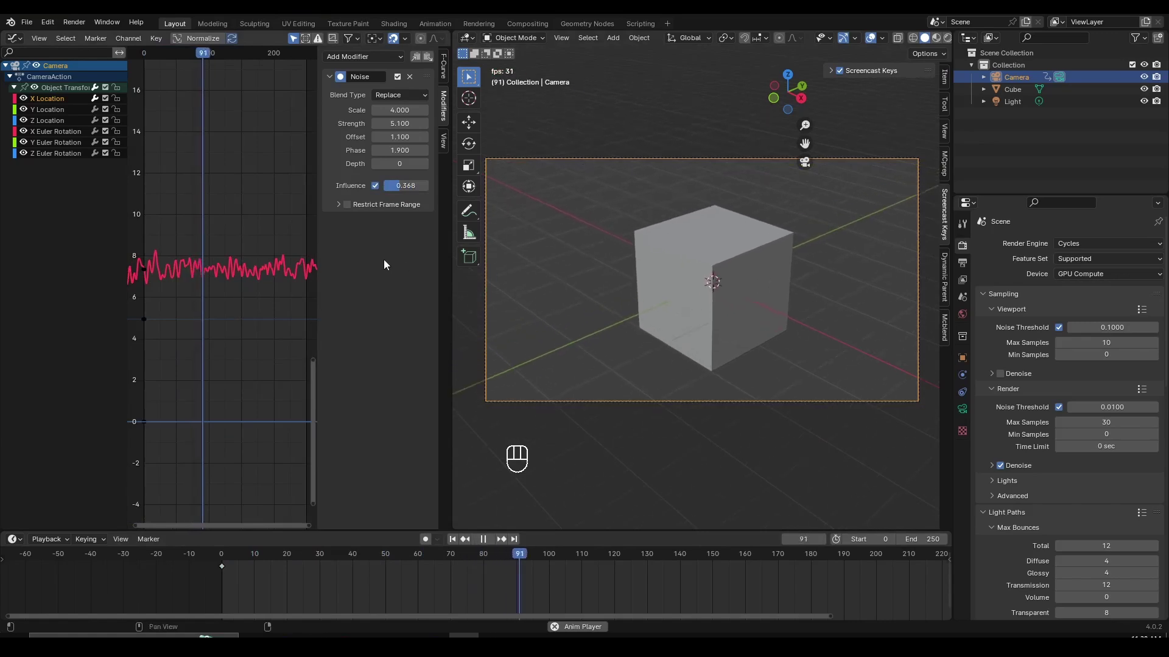
pyautogui.press('space')
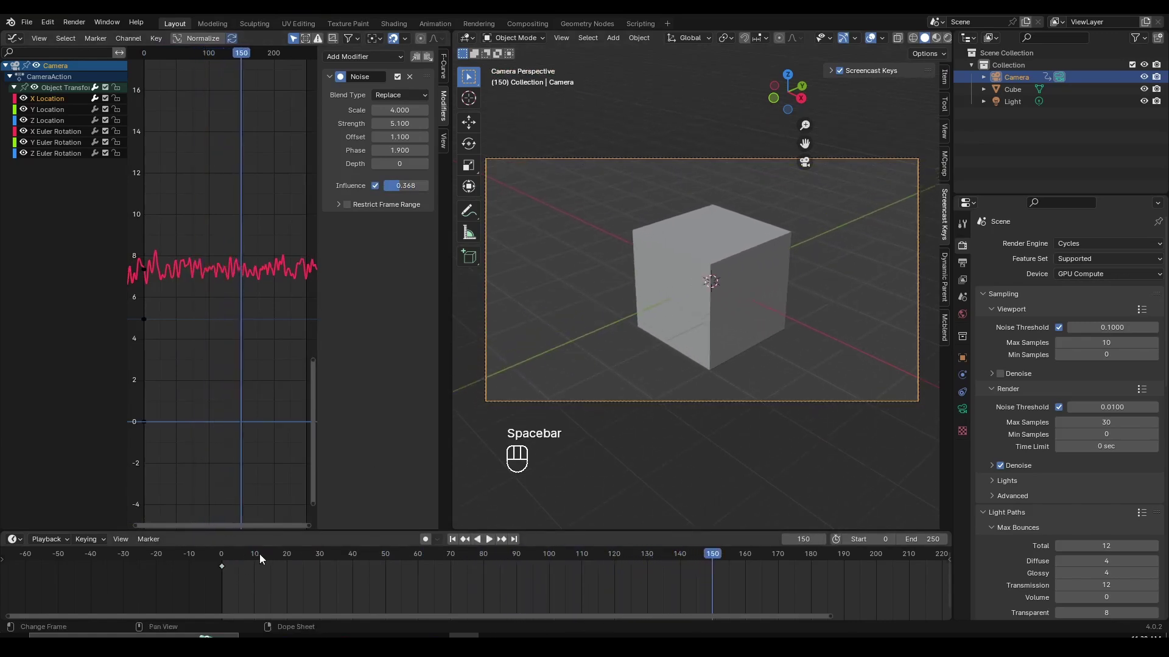
pyautogui.click(255, 554)
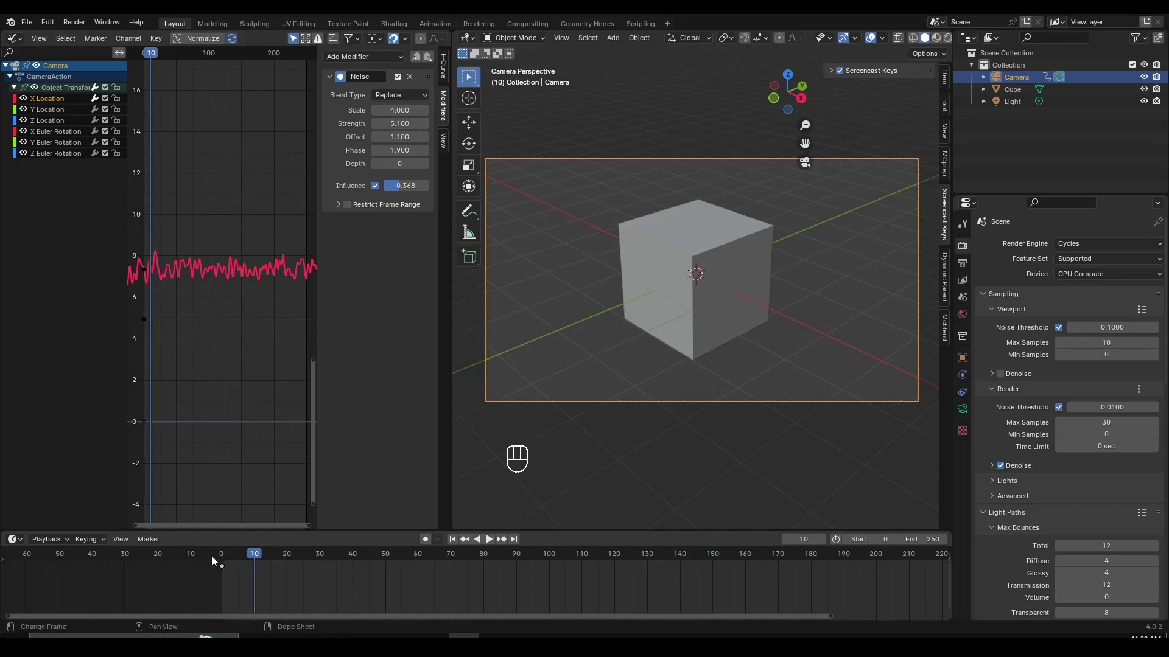
pyautogui.moveTo(212, 557); pyautogui.dragTo(254, 570)
# Restrict the Noise modifier's frame range to start 10 and end 50
pyautogui.click(348, 205)
pyautogui.click(337, 205)
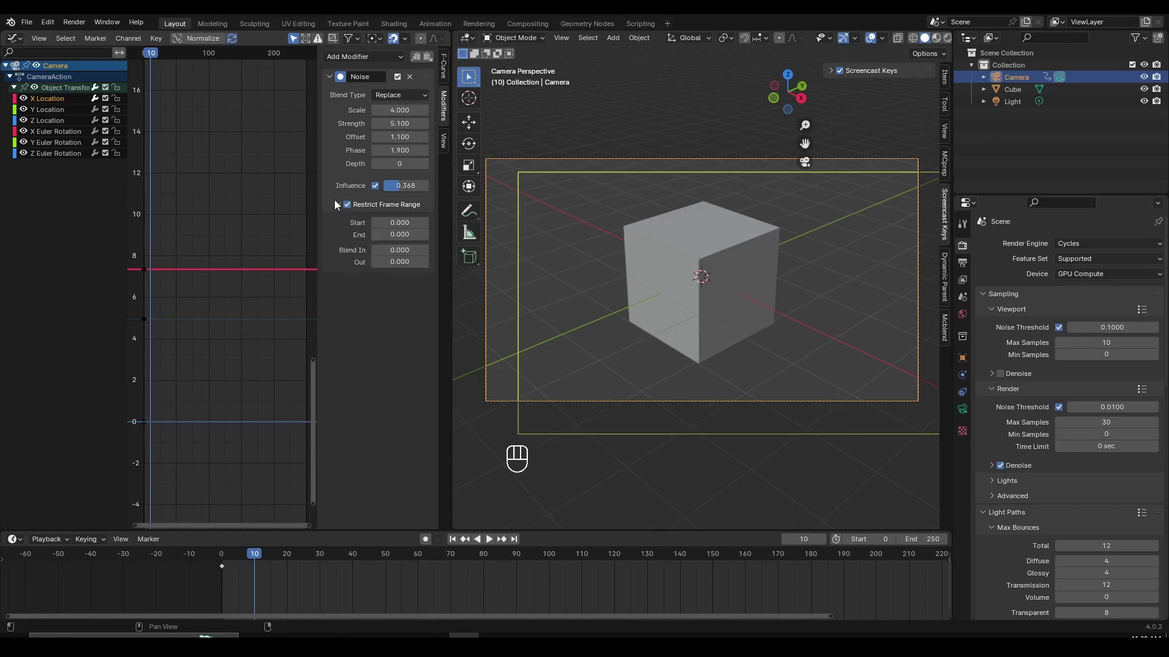
pyautogui.click(399, 223)
pyautogui.write('10')
pyautogui.press('Return')
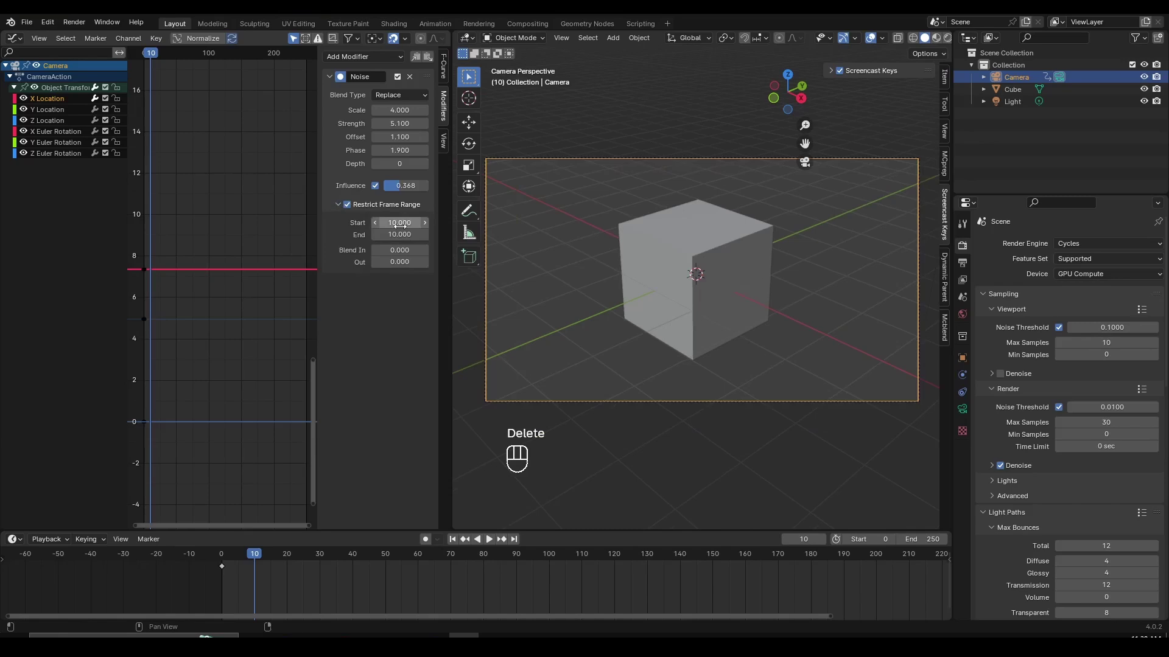
pyautogui.click(400, 233)
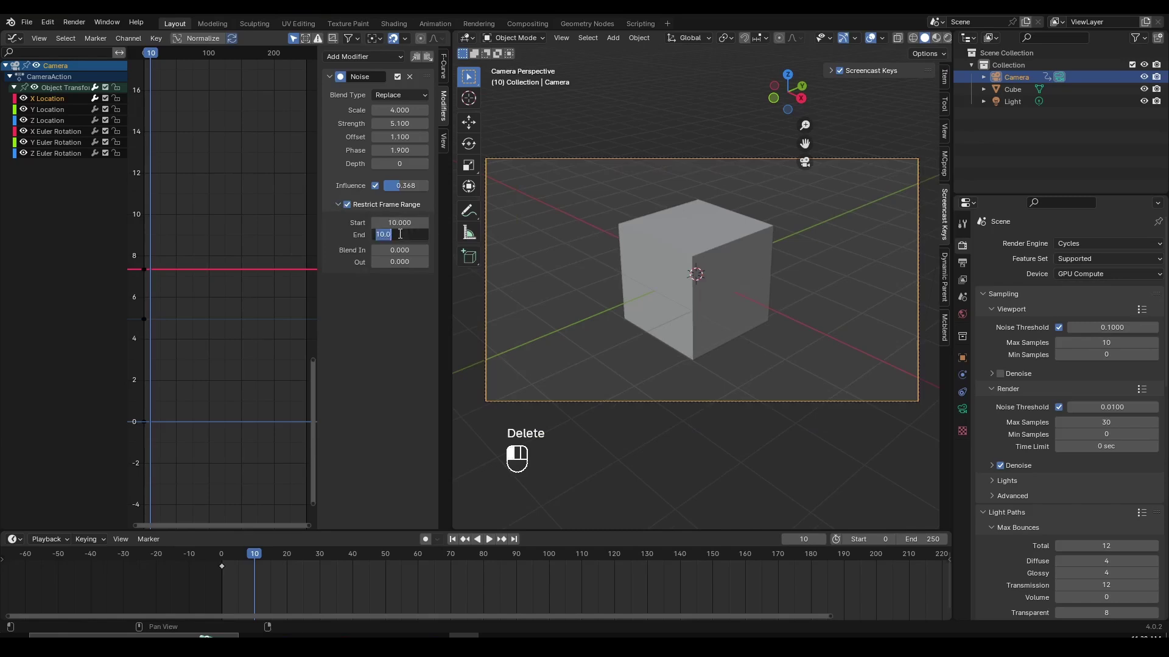
pyautogui.write('50')
pyautogui.press('Return')
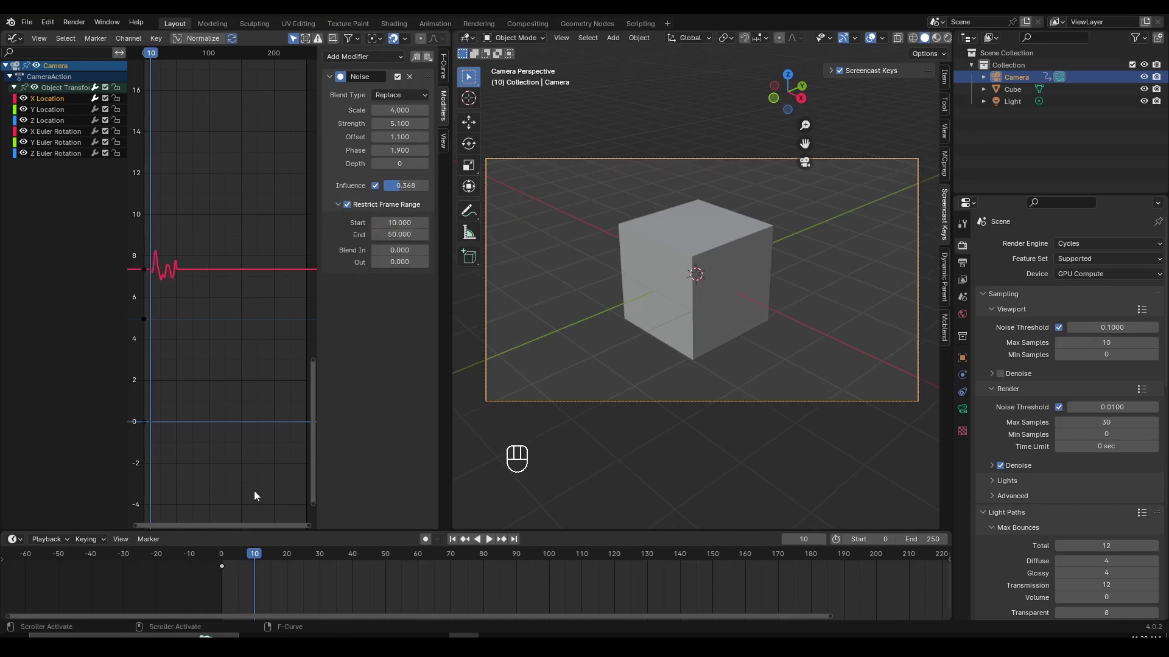
# Play the frame-limited shake from frame 0 to check it
pyautogui.click(221, 557)
pyautogui.press('space')
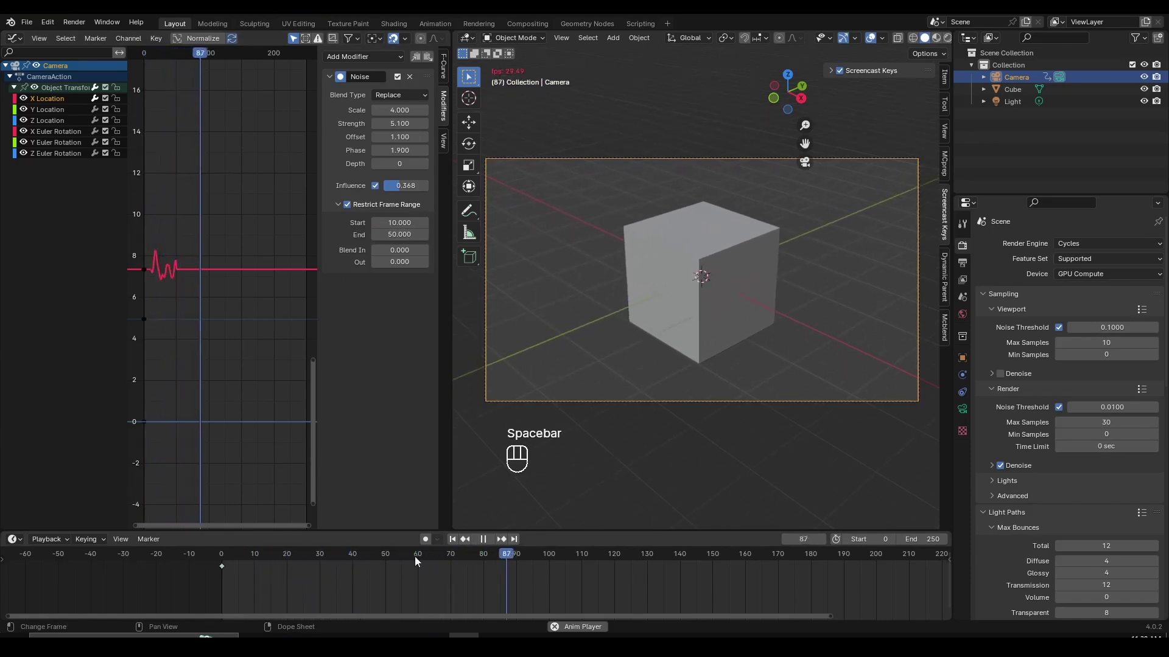
pyautogui.click(250, 551)
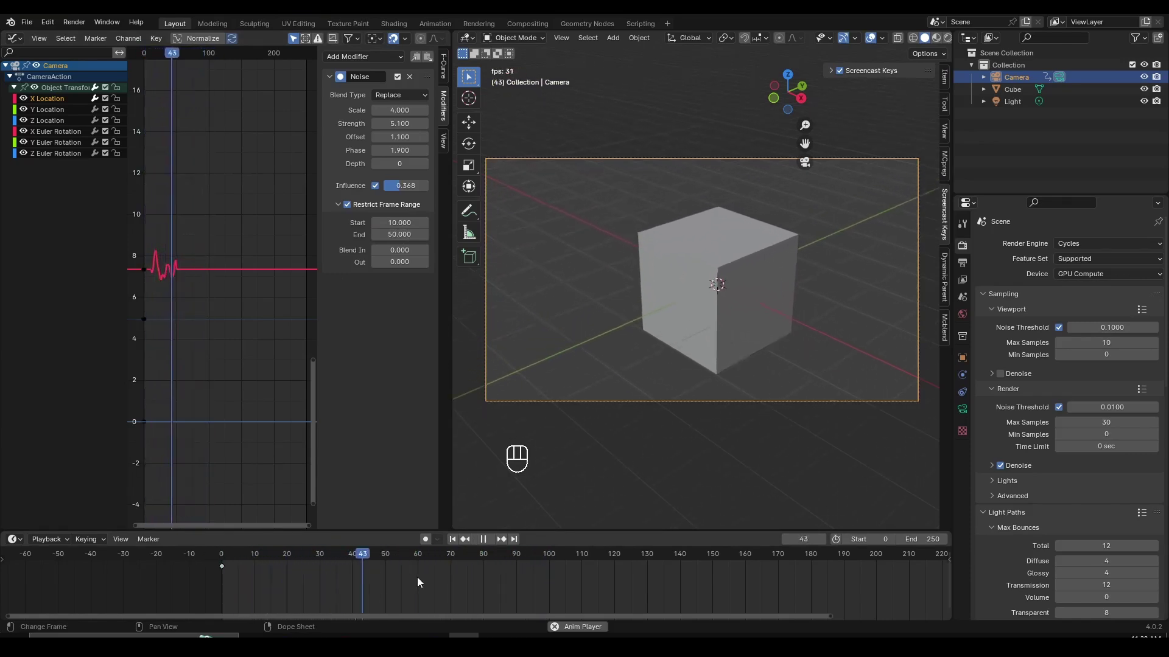
pyautogui.press('space')
pyautogui.click(220, 556)
pyautogui.press('space')
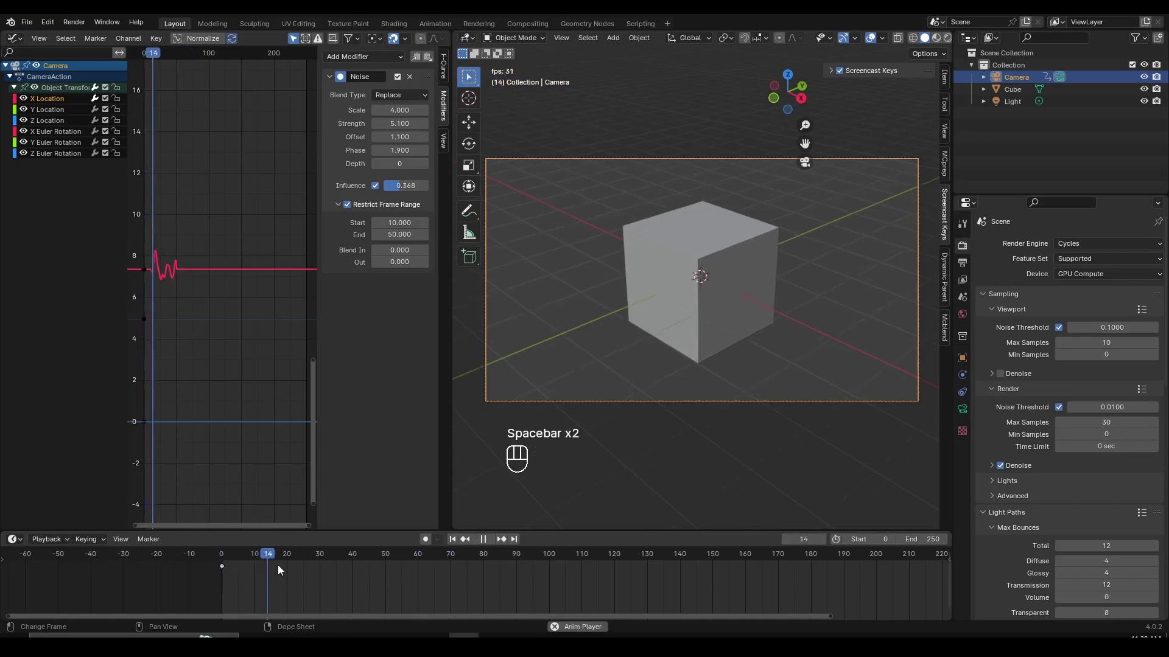
pyautogui.press('space')
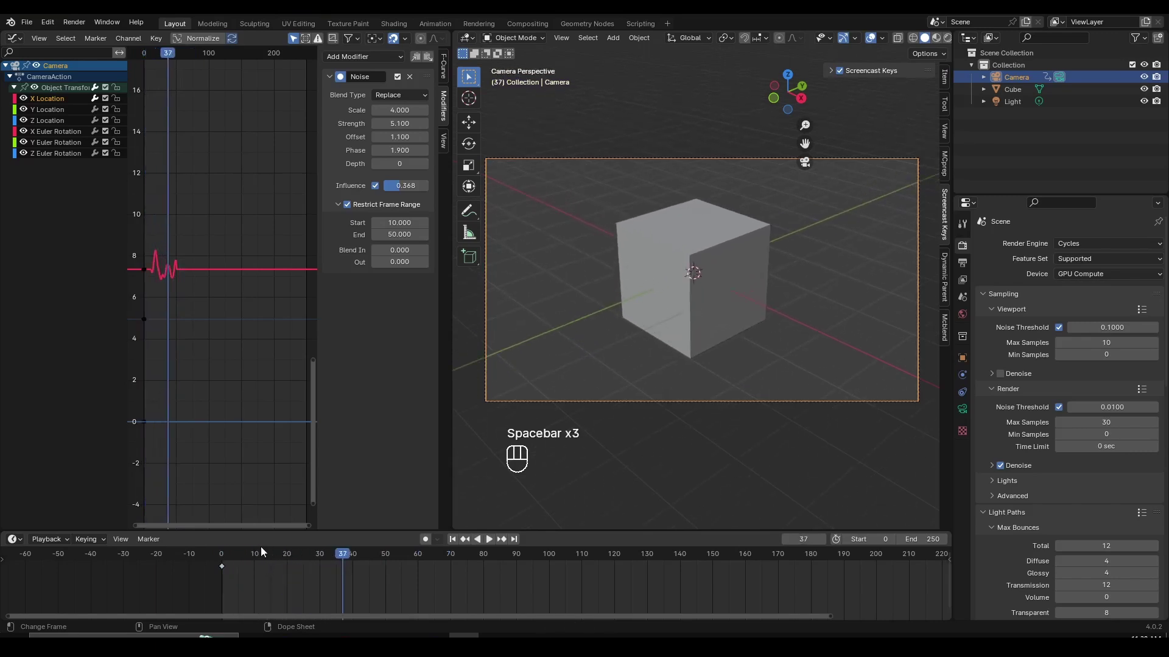
# Add a small Blend In to the X Location noise and preview the shake from the start
pyautogui.moveTo(253, 557)
pyautogui.mouseDown()
pyautogui.moveTo(213, 552)
pyautogui.moveTo(248, 556)
pyautogui.mouseUp()
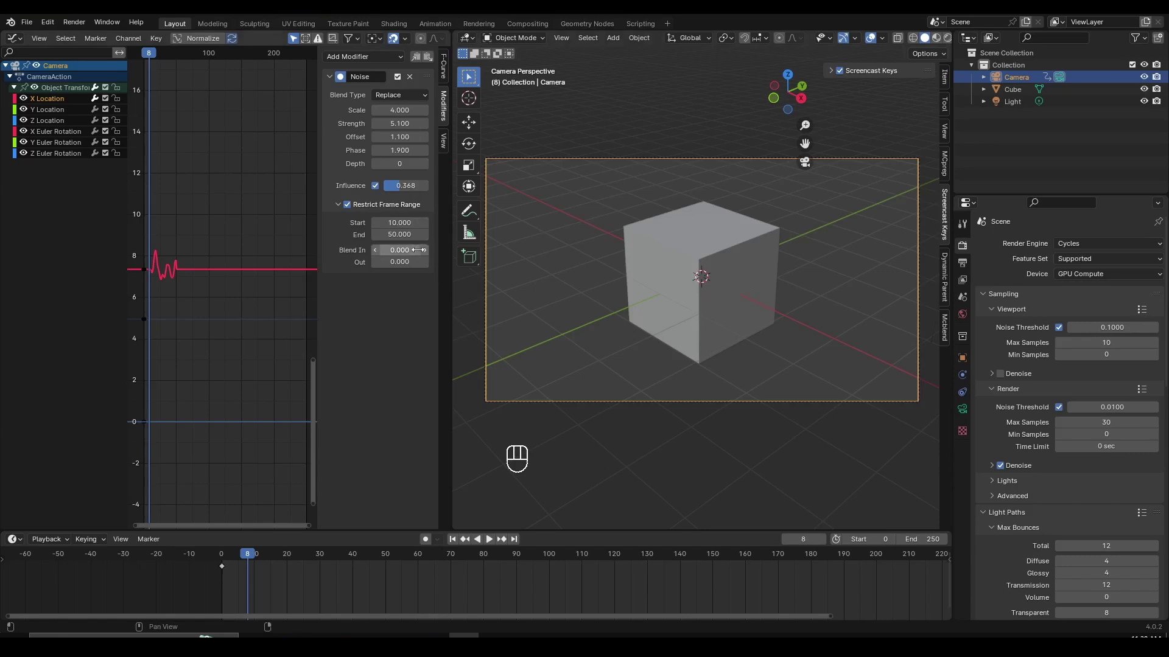
pyautogui.moveTo(390, 250); pyautogui.dragTo(414, 250)
pyautogui.click(213, 555)
pyautogui.press('space')
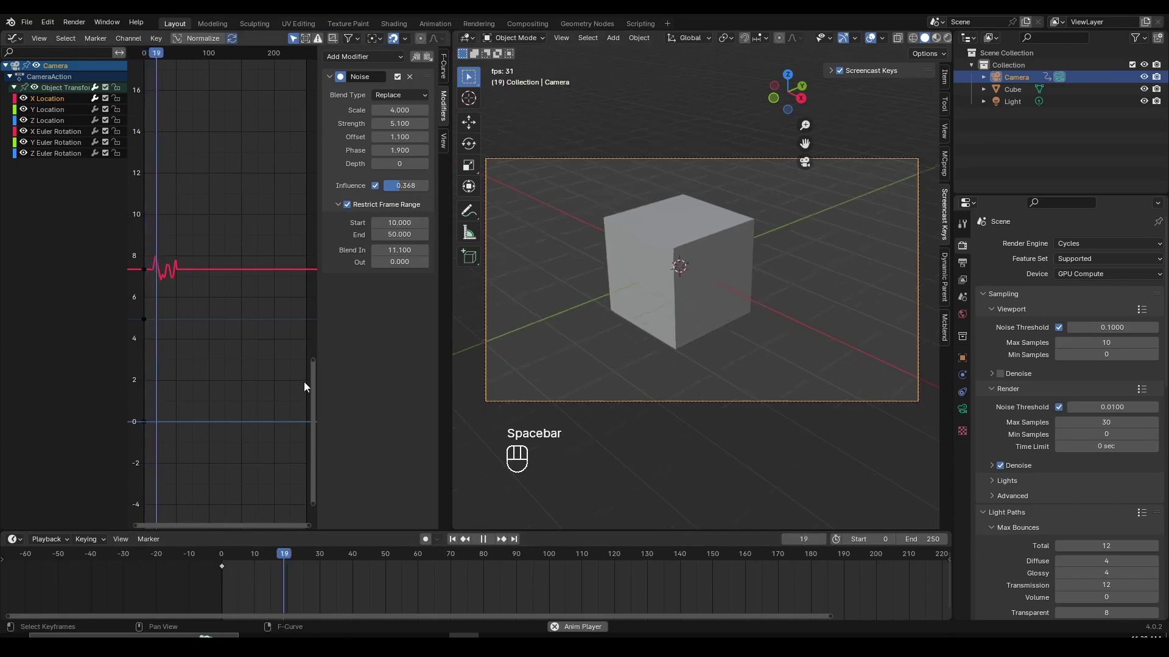
pyautogui.click(225, 556)
pyautogui.press('space')
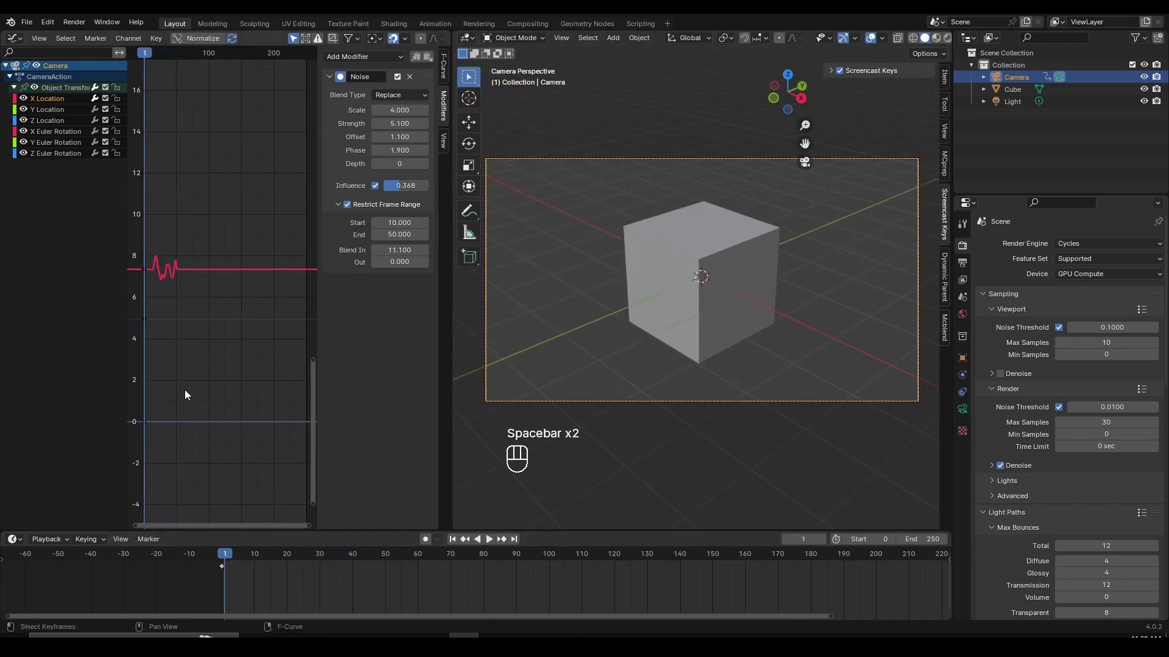
# Raise the noise Blend In to 5.7 frames and preview the softer start
pyautogui.scroll(5, 200, 286)
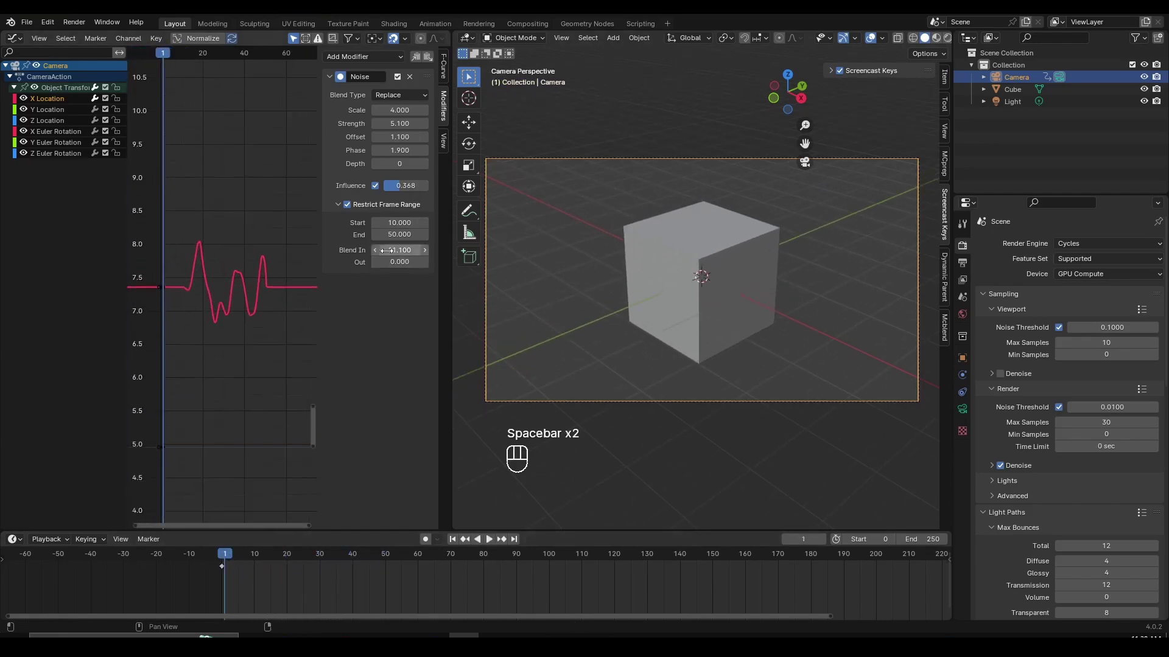
pyautogui.moveTo(386, 251); pyautogui.dragTo(183, 281)
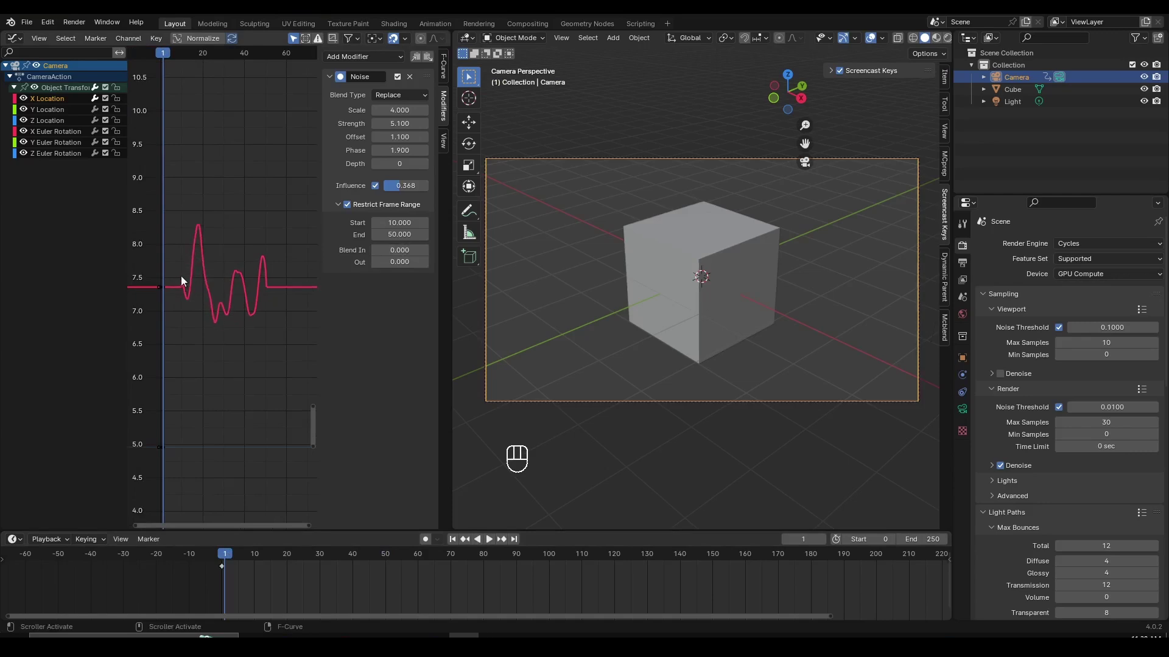
pyautogui.scroll(2, 247, 313)
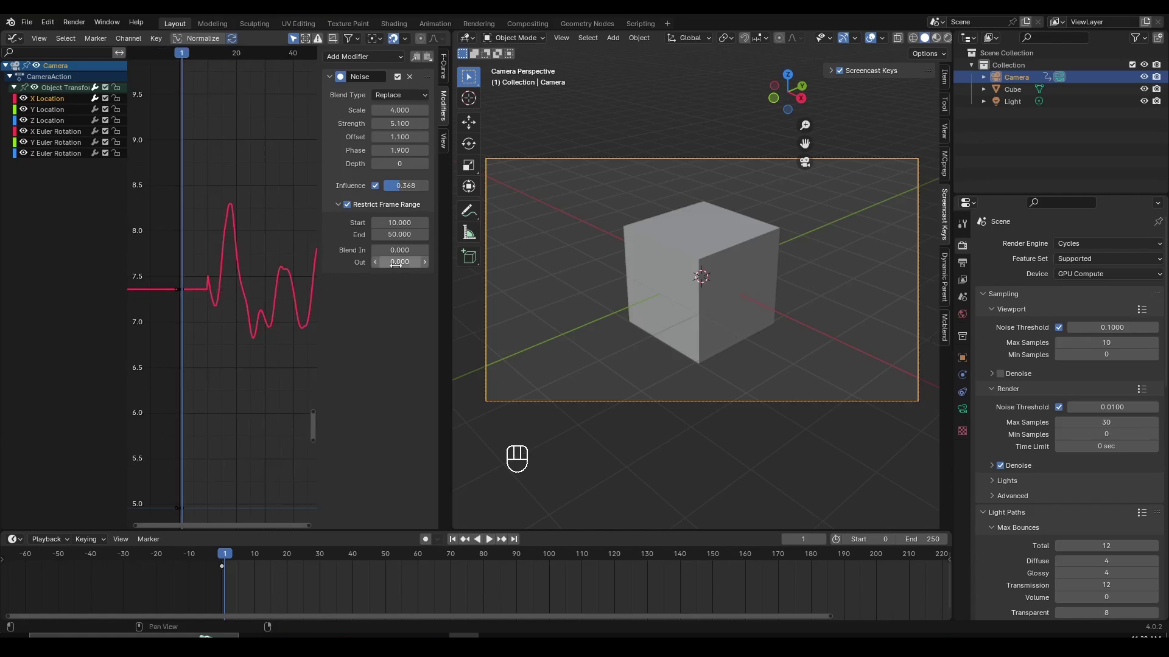
pyautogui.moveTo(400, 250); pyautogui.dragTo(163, 317)
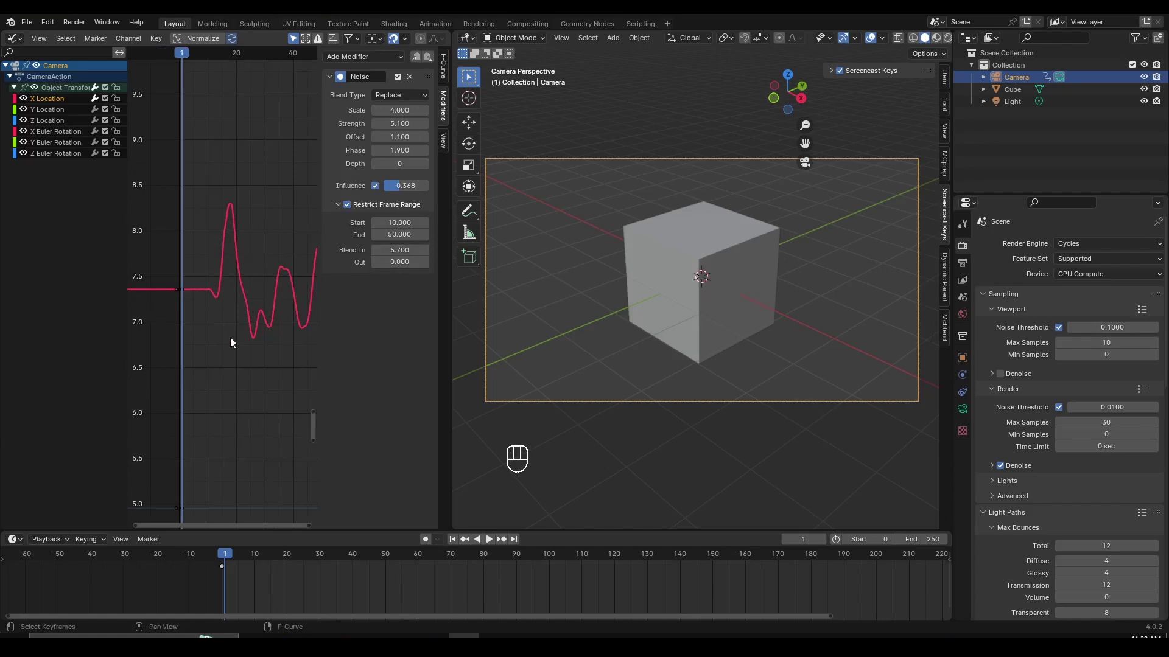
pyautogui.press('space')
pyautogui.press('space')
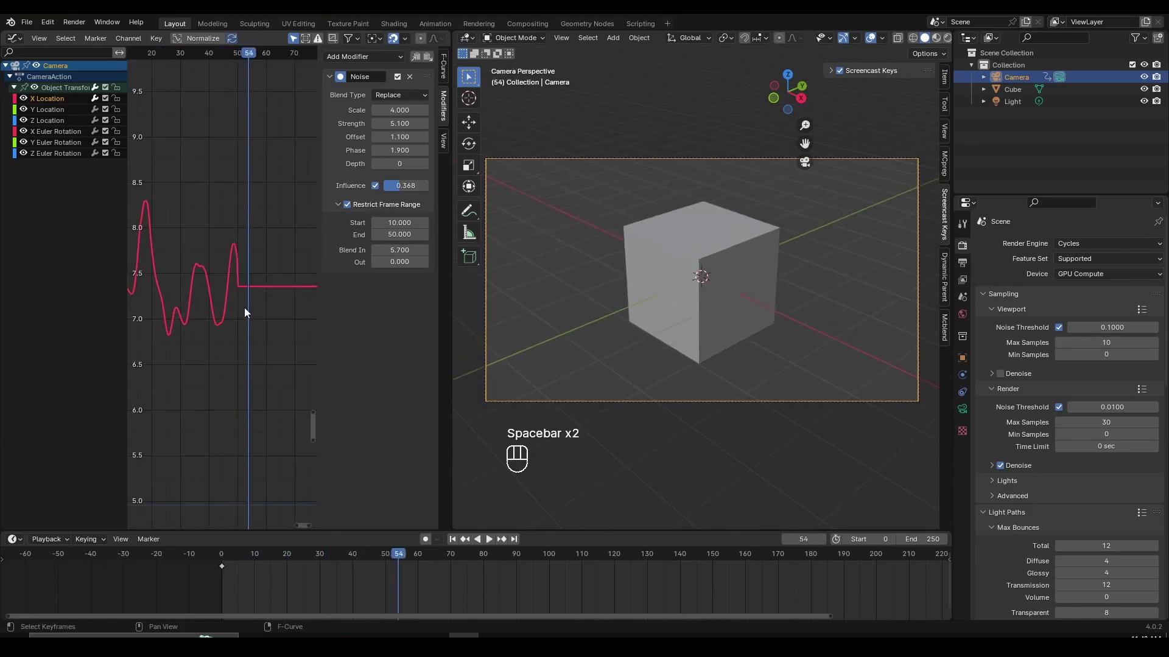
# Set the noise Blend Out to 12.7 frames and check the fade-out near frame 44
pyautogui.scroll(2, 245, 313)
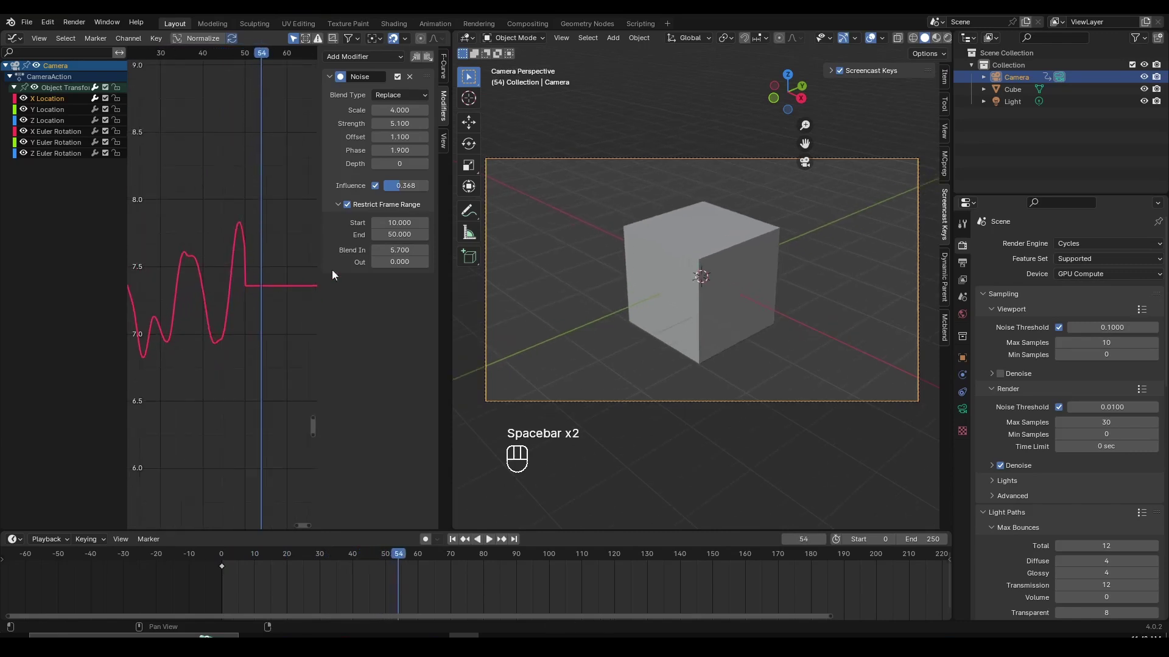
pyautogui.moveTo(380, 266); pyautogui.dragTo(462, 266)
pyautogui.click(221, 57)
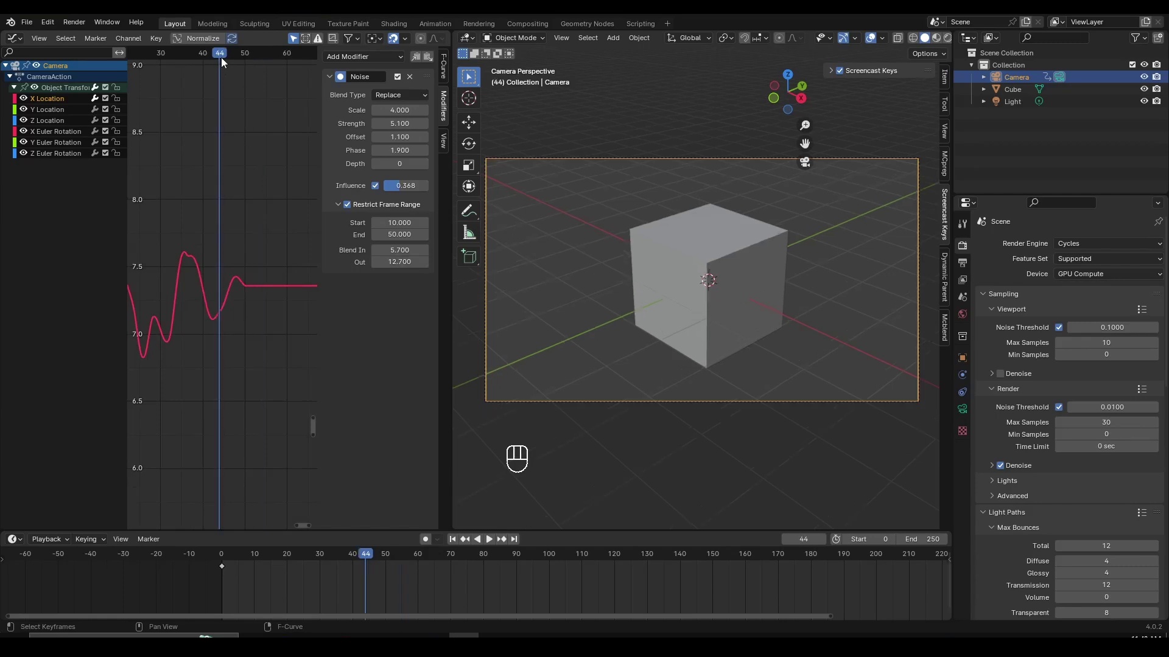
pyautogui.press('space')
pyautogui.press('space')
pyautogui.click(222, 555)
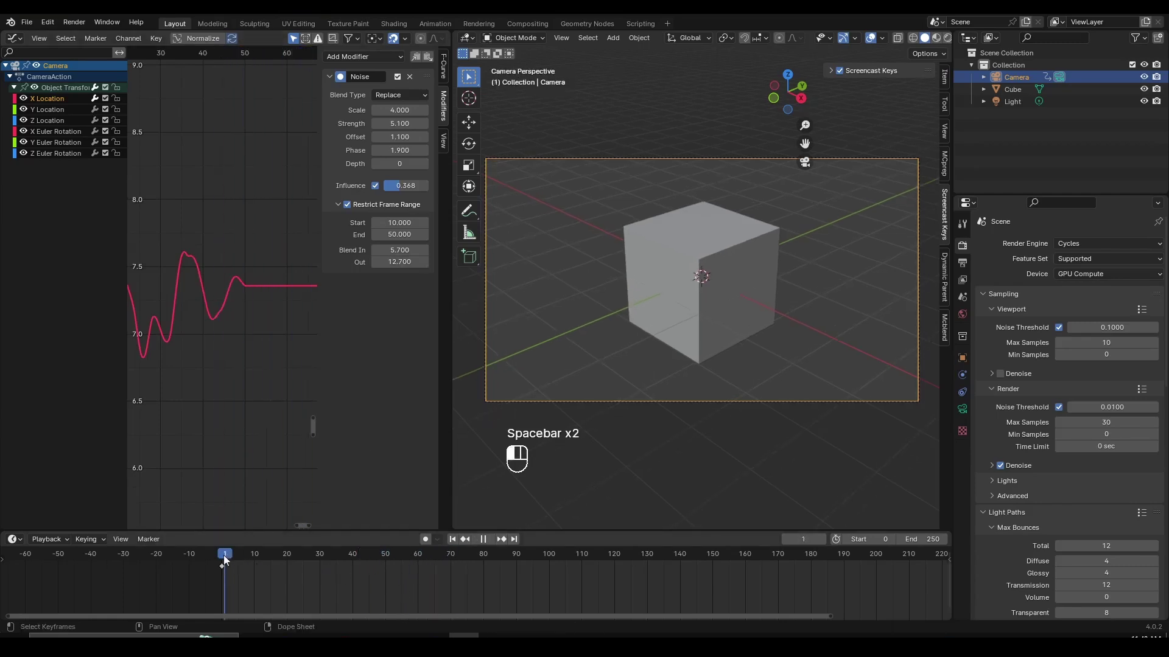
# Lower the Noise Scale for a much faster, finer X Location shake and preview it
pyautogui.scroll(-2, 706, 304)
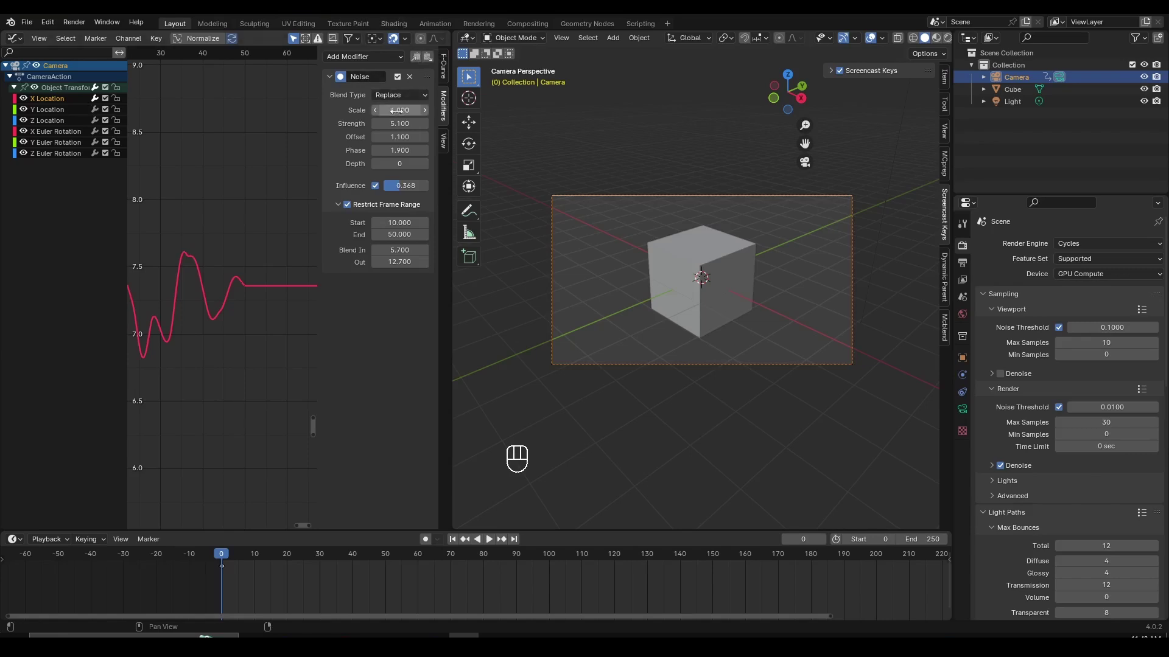
pyautogui.moveTo(396, 110); pyautogui.dragTo(429, 112)
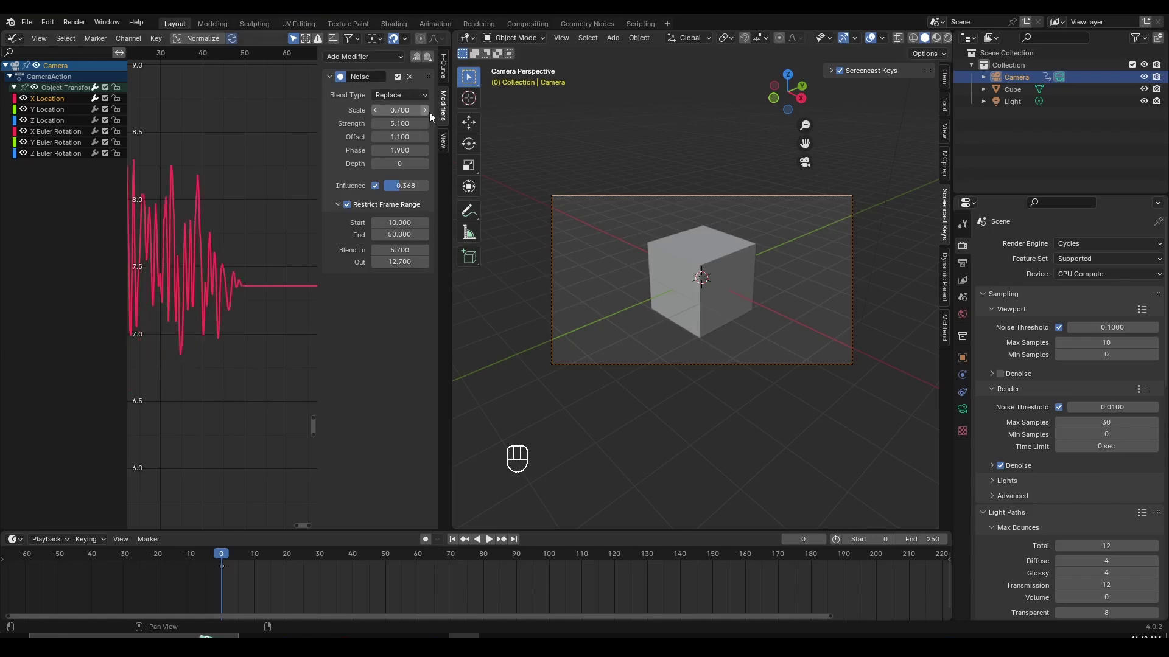
pyautogui.press('space')
pyautogui.press('space')
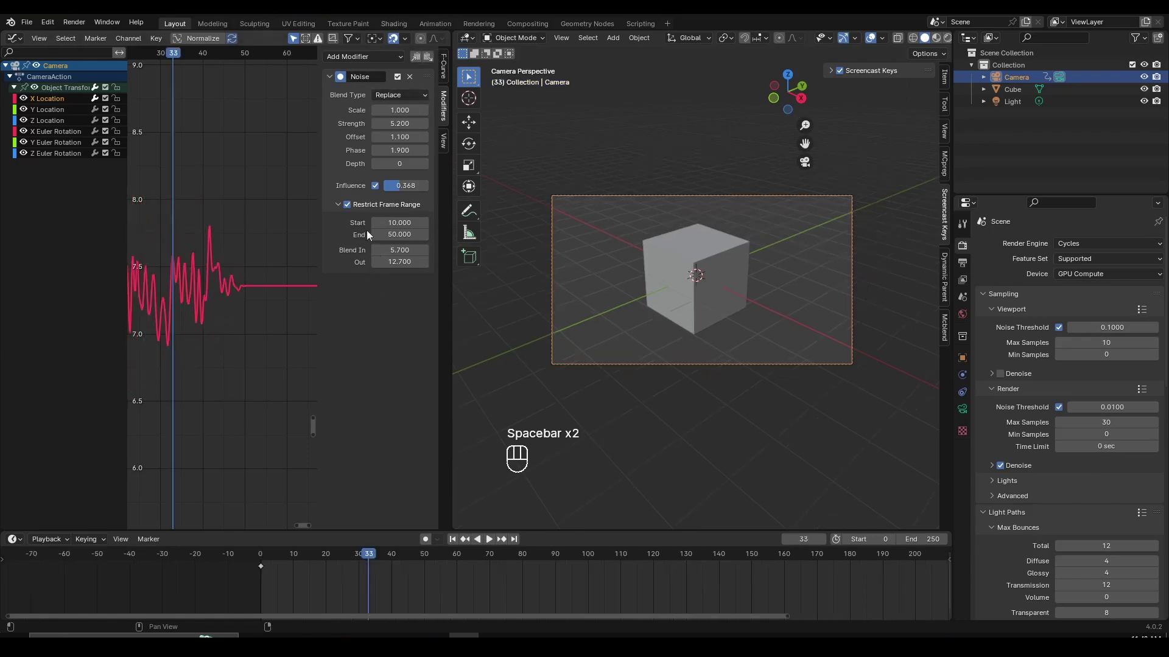
# Turn off Restrict Frame Range so the noise spans the whole animation, then replay it
pyautogui.click(339, 204)
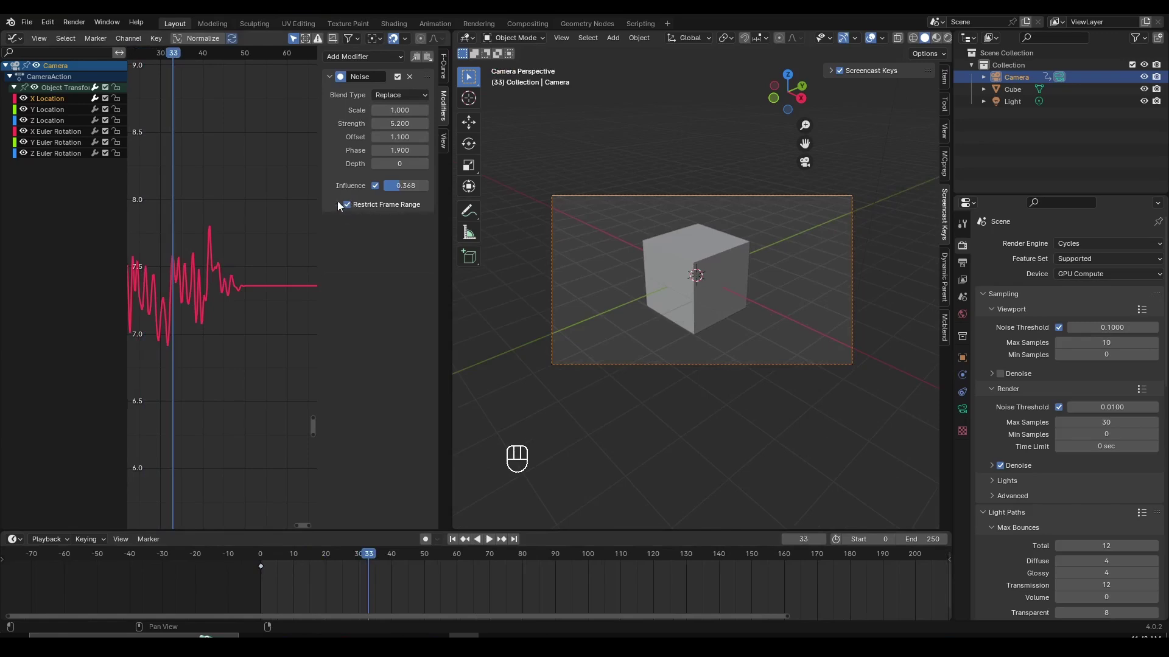
pyautogui.click(347, 204)
pyautogui.click(225, 557)
pyautogui.press('space')
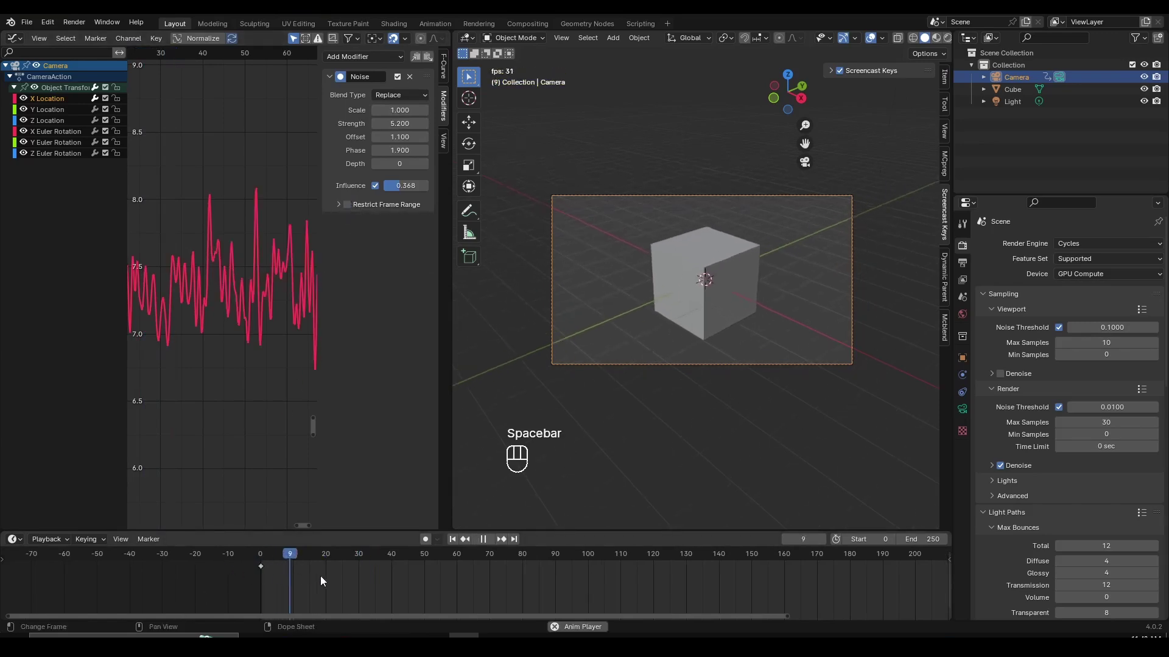
pyautogui.press('space')
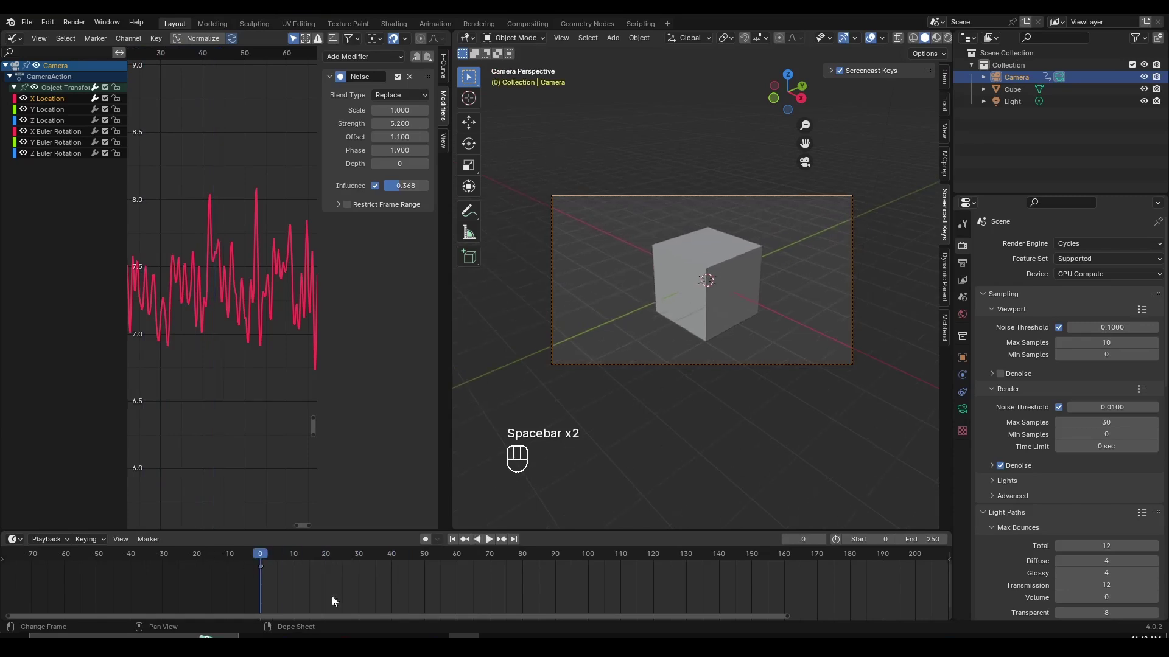
pyautogui.scroll(3, 331, 597)
pyautogui.press('space')
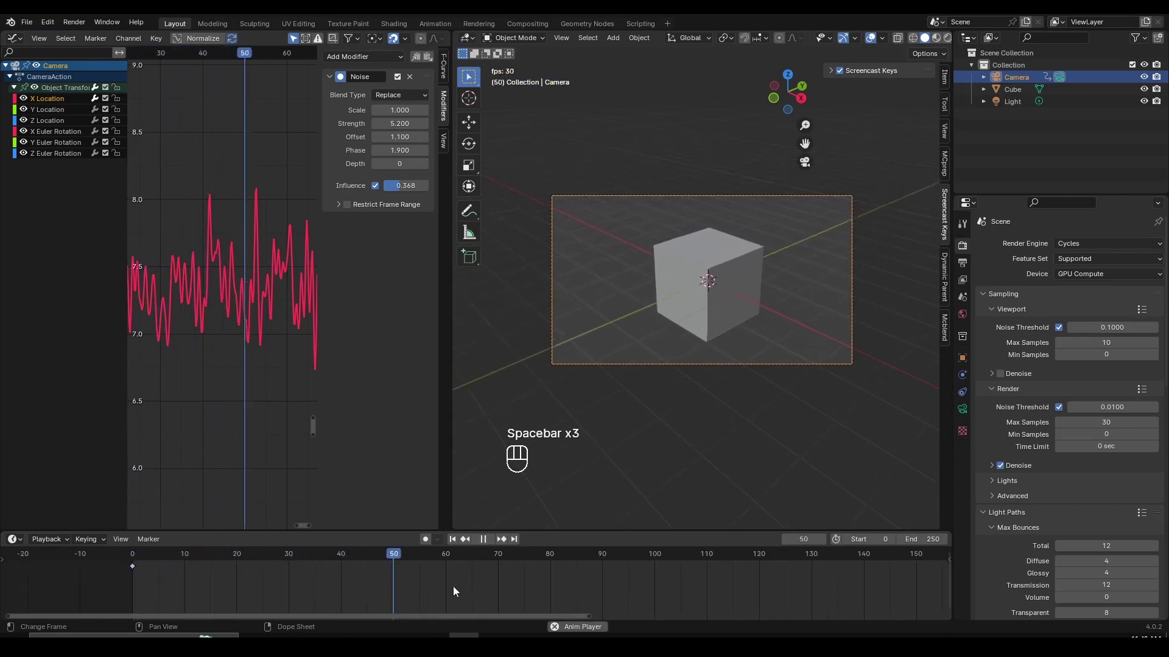
pyautogui.press('space')
# Set the scene End frame to 70 and play the shortened animation
pyautogui.click(496, 555)
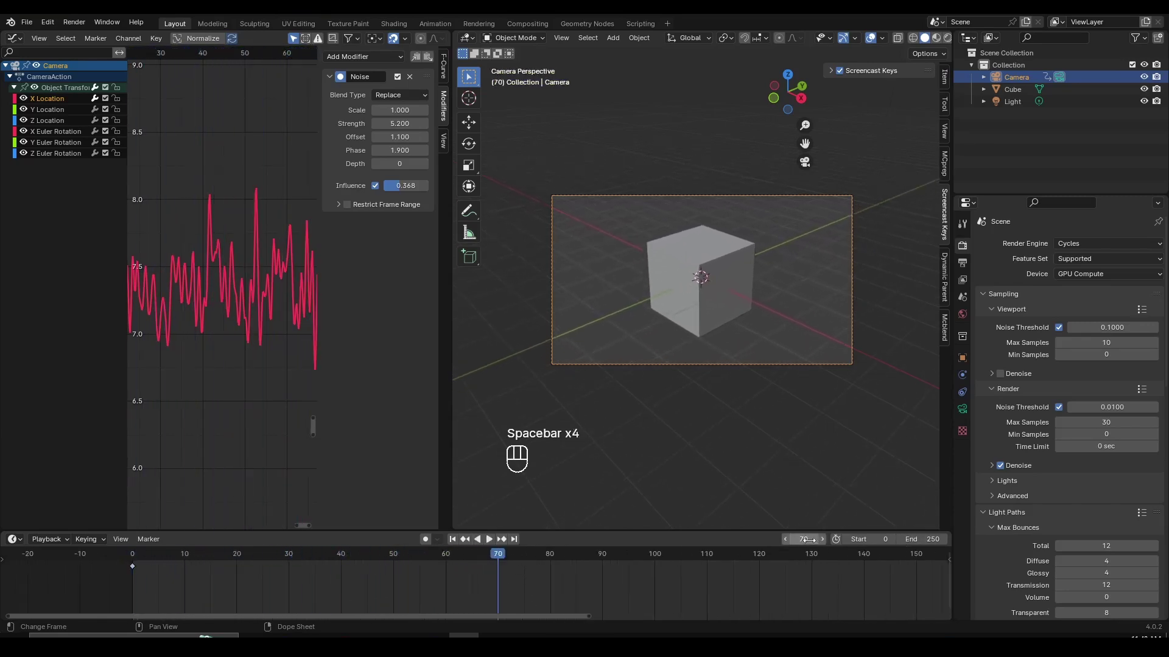
pyautogui.doubleClick(922, 539)
pyautogui.write('70')
pyautogui.press('Return')
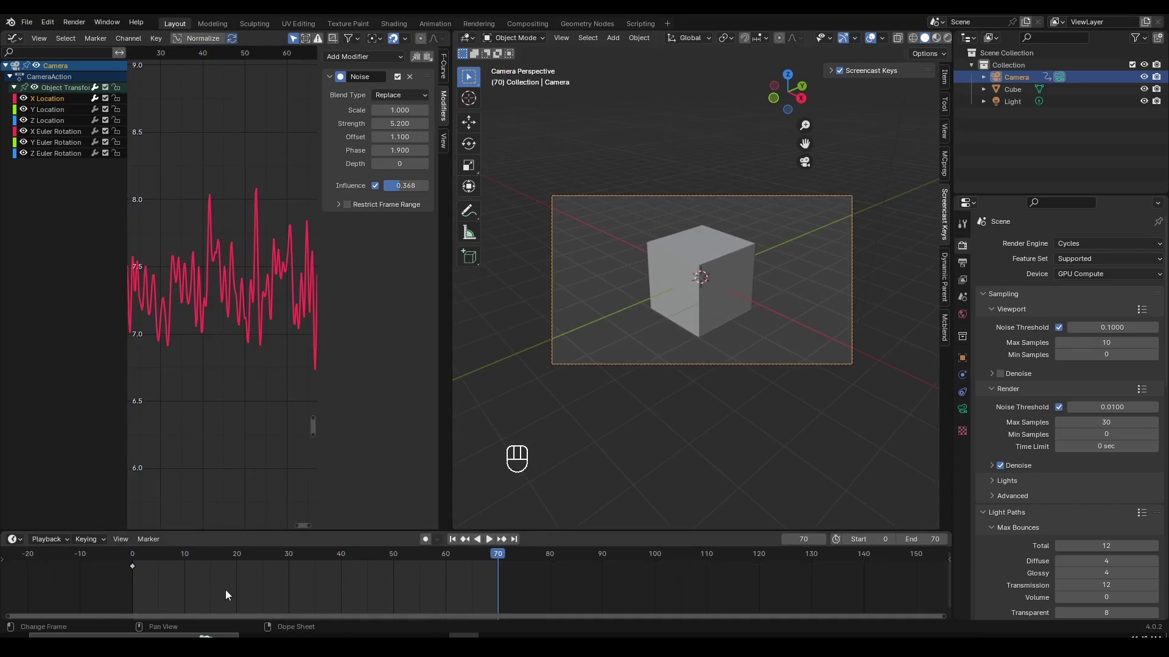
pyautogui.press('space')
# Raise the Noise Scale slightly to 1.3 for a marginally slower shake
pyautogui.scroll(2, 765, 330)
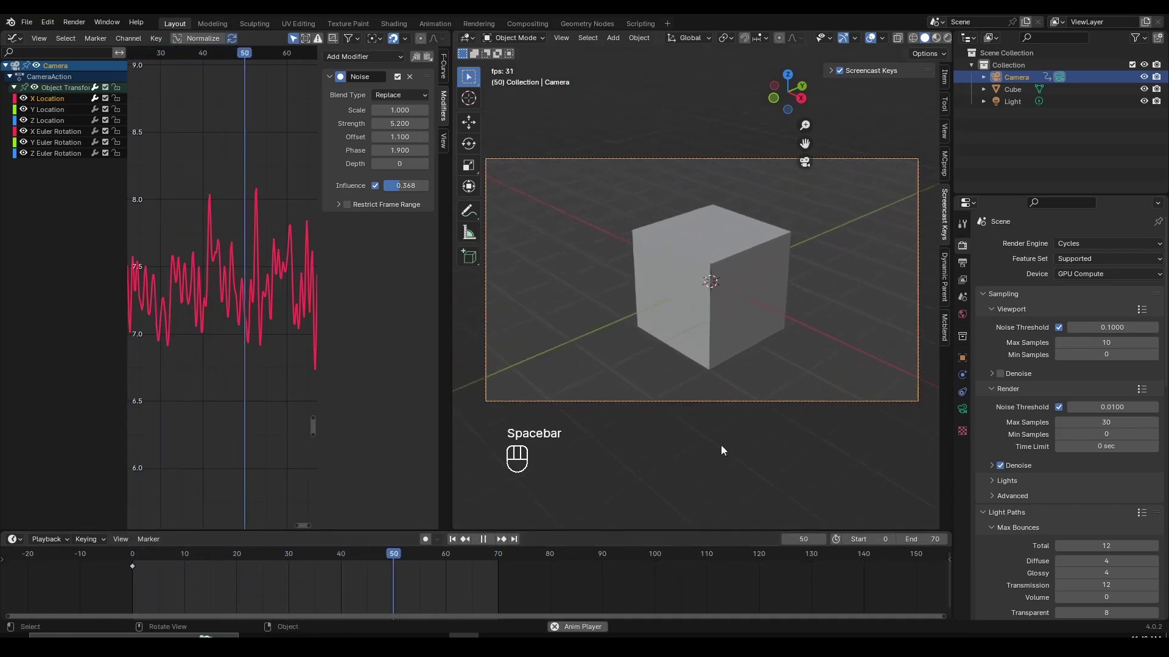
pyautogui.press('space')
pyautogui.moveTo(278, 581); pyautogui.dragTo(431, 581, button='middle')
pyautogui.press('space')
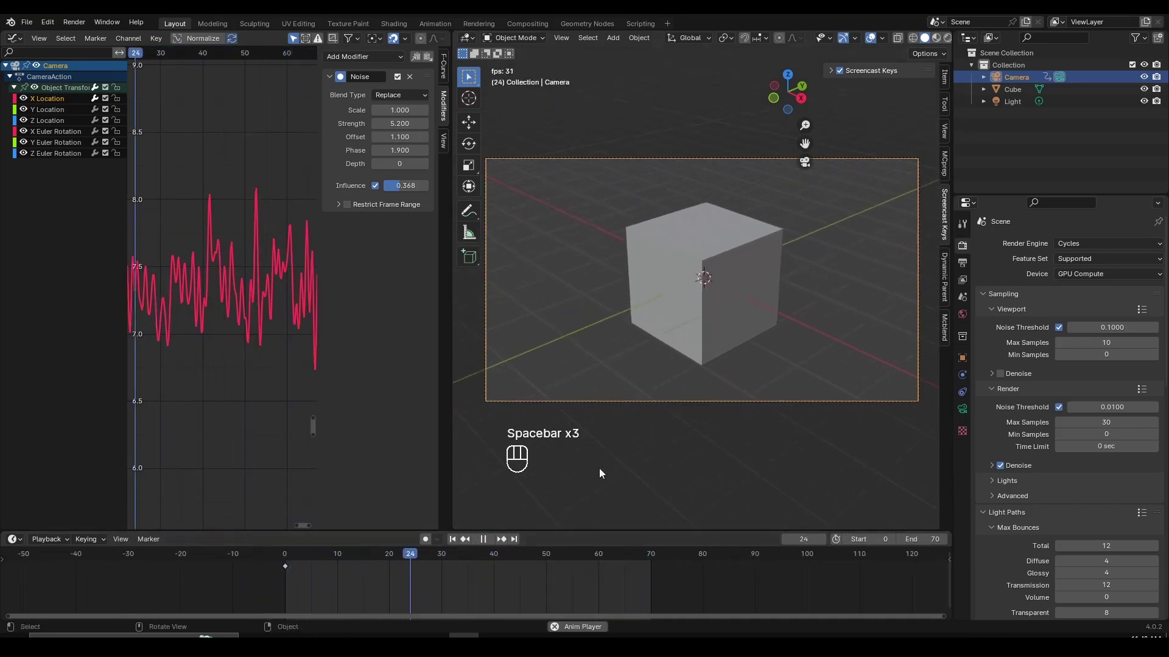
pyautogui.press('space')
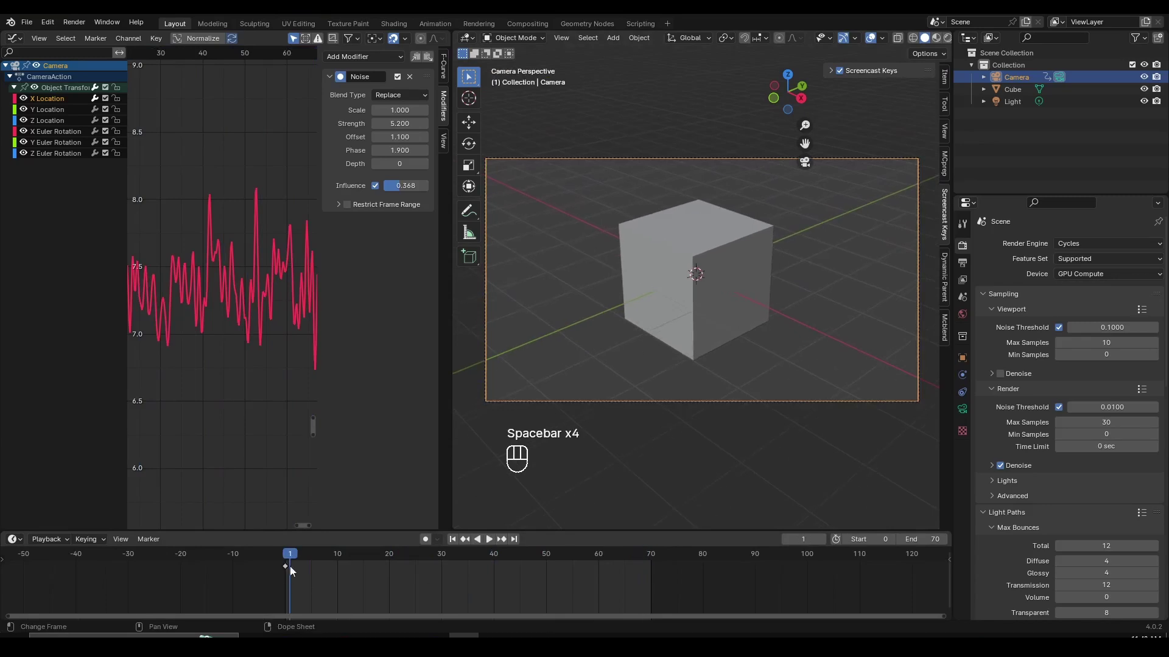
pyautogui.moveTo(427, 105); pyautogui.dragTo(459, 152)
pyautogui.press('space')
pyautogui.press('Escape')
pyautogui.scroll(-4, 249, 334)
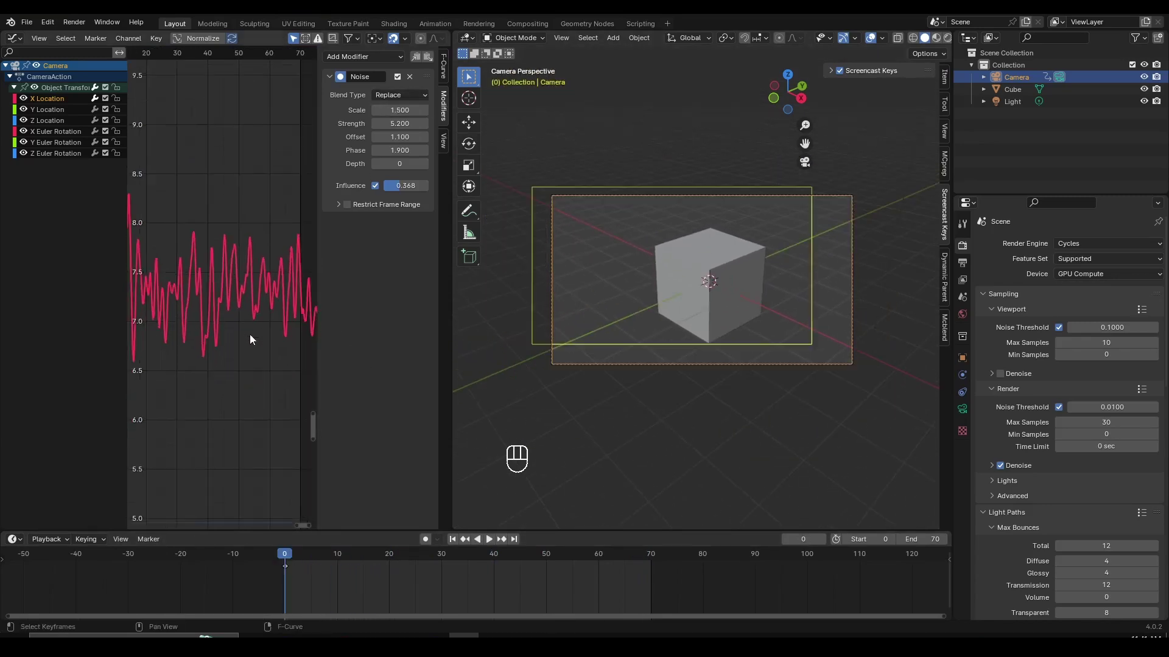
pyautogui.click(417, 58)
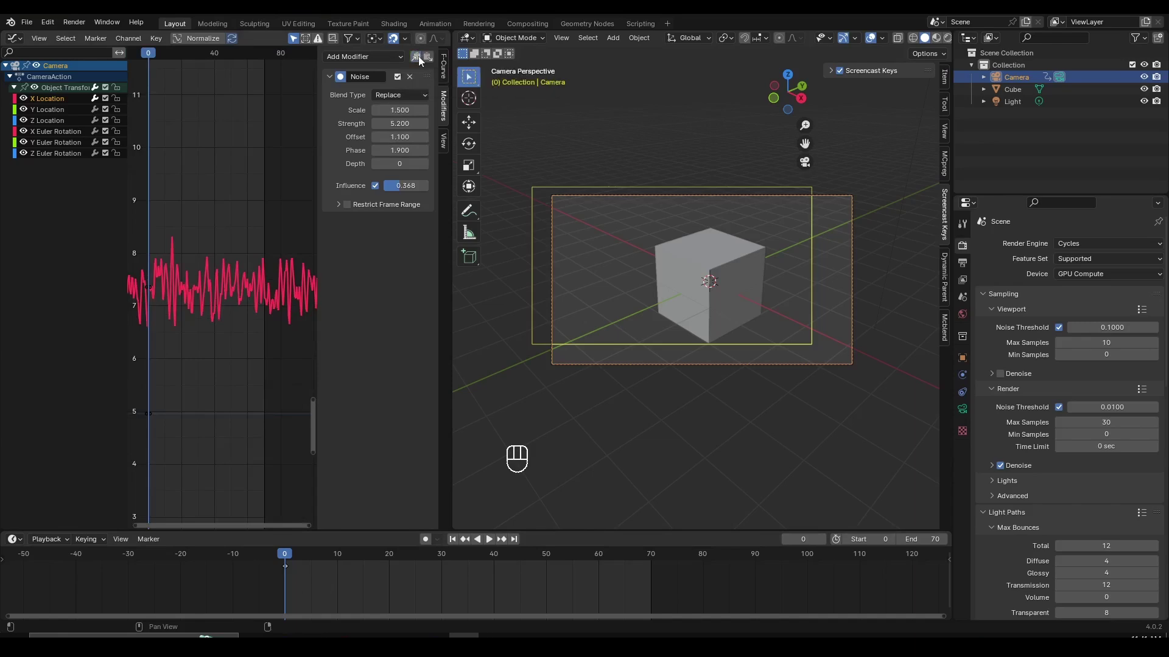
pyautogui.click(59, 111)
pyautogui.press('g')
pyautogui.press('z')
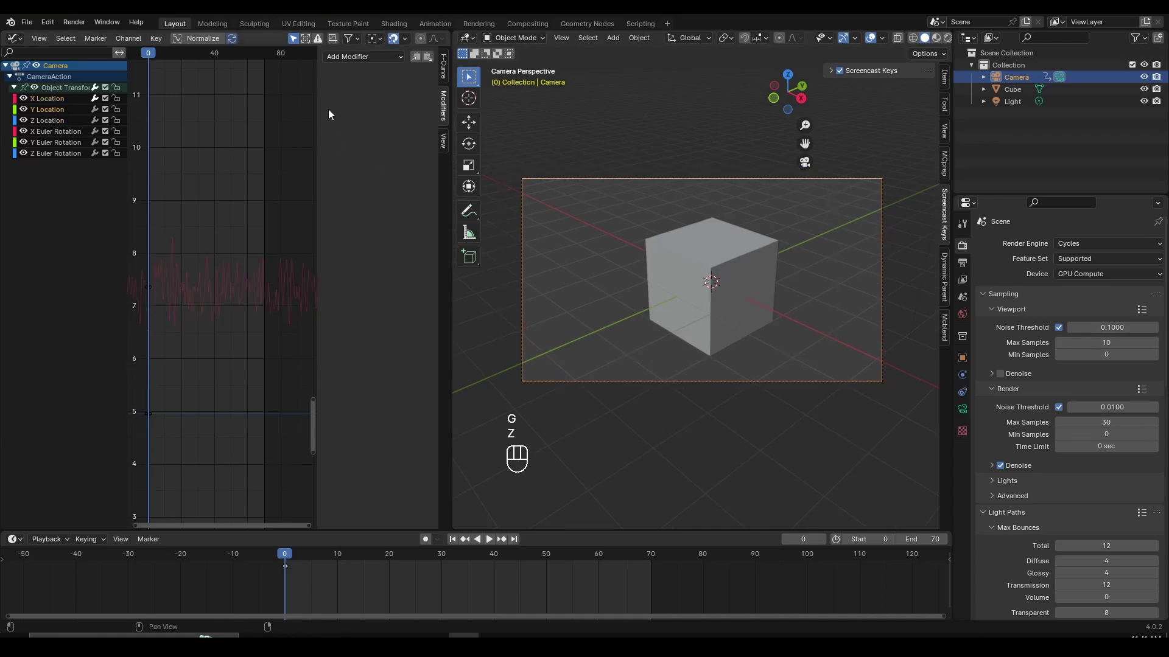
pyautogui.click(428, 59)
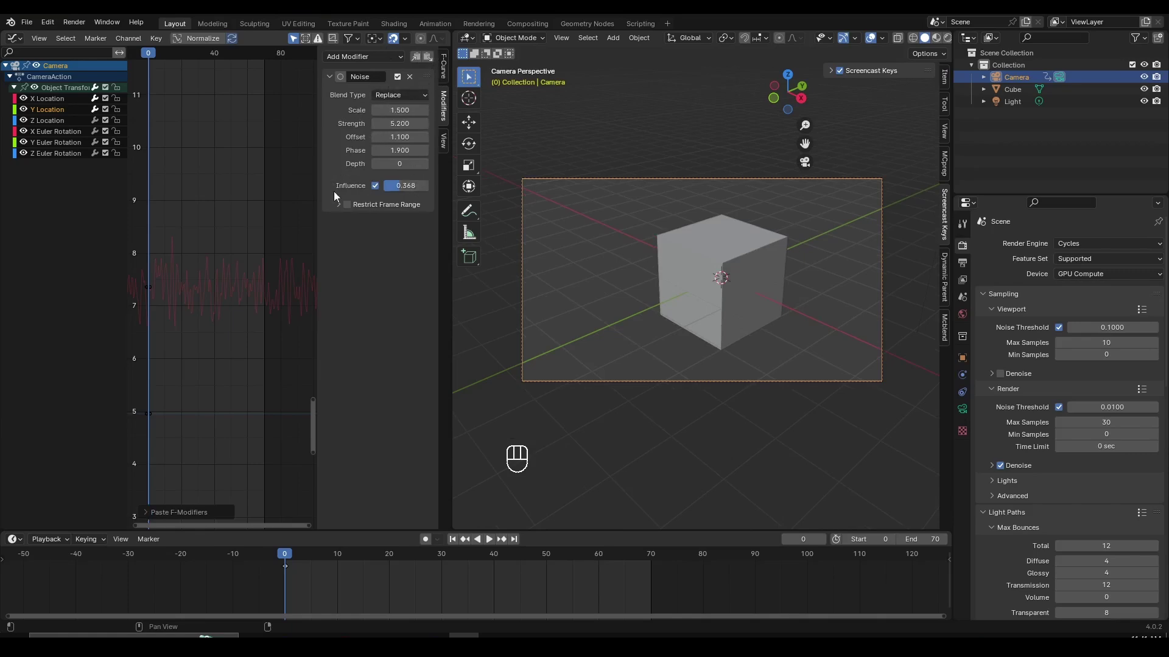
pyautogui.press('space')
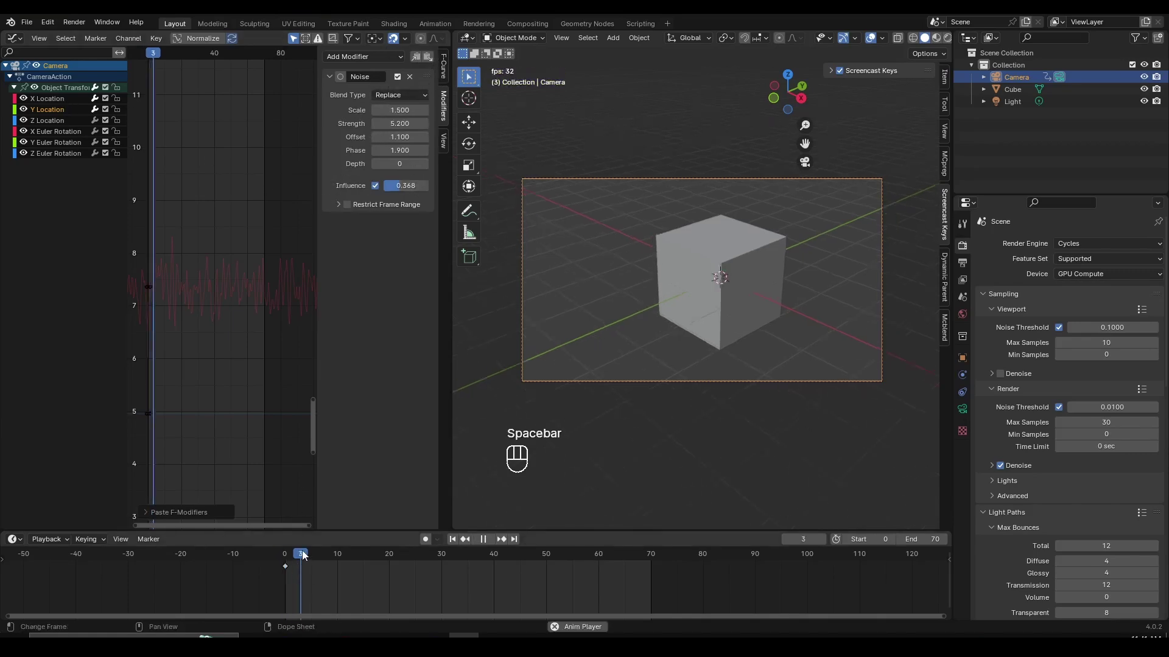
pyautogui.press('space')
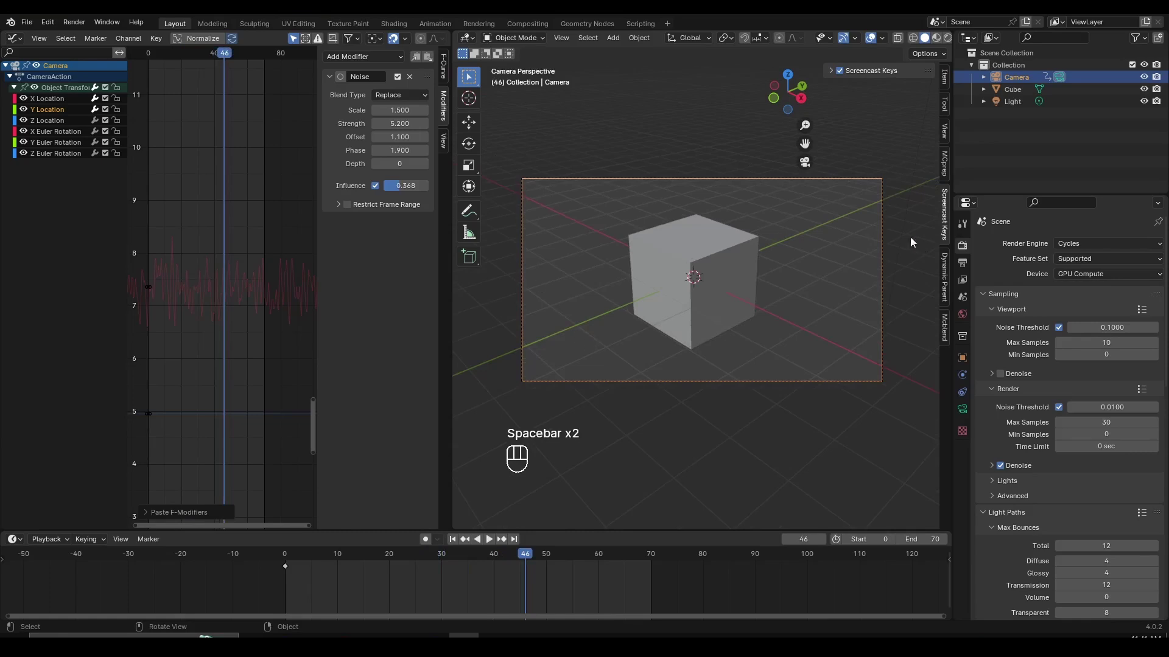
pyautogui.press('space')
pyautogui.press('space')
pyautogui.press('space')
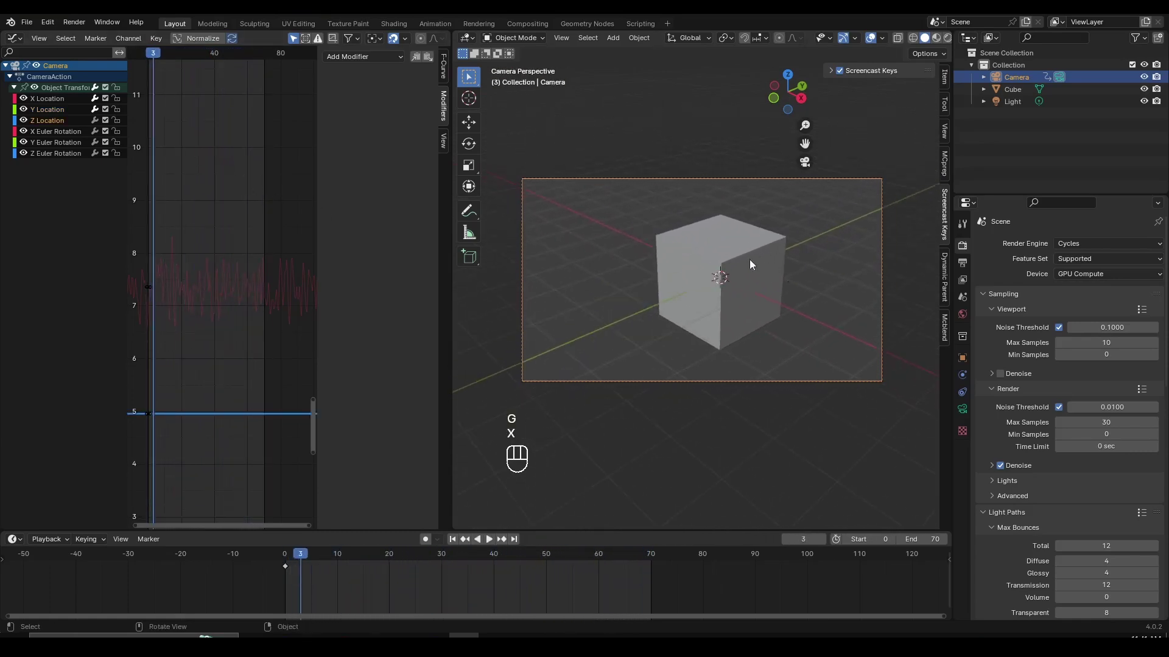
pyautogui.press('z')
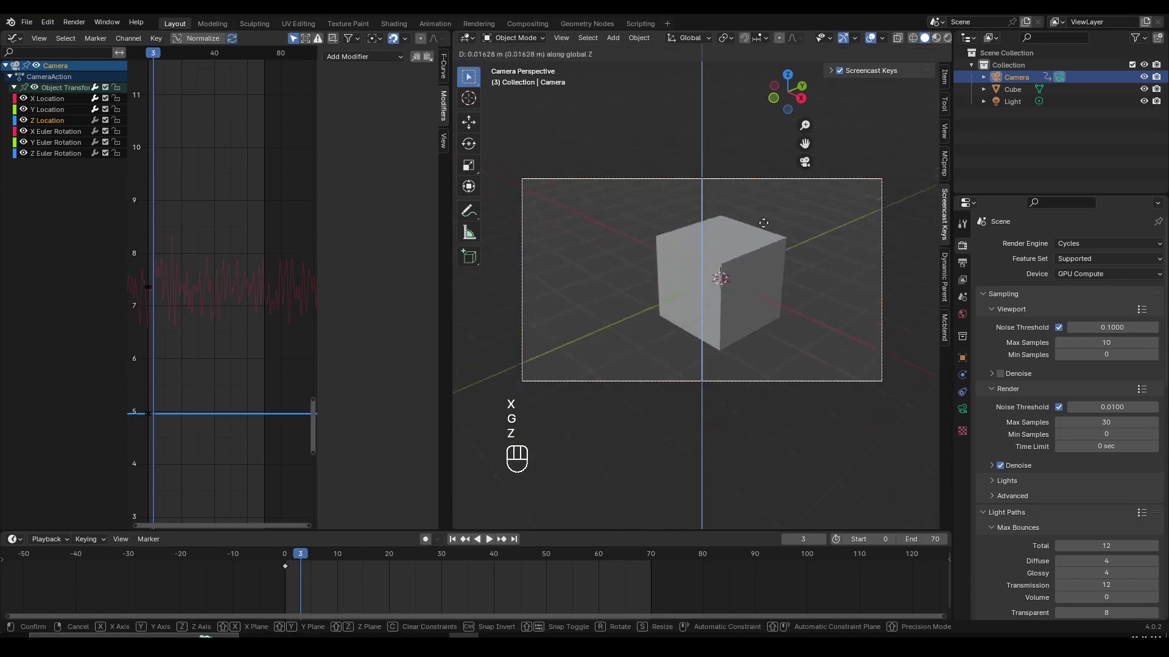
# Paste the copied Noise modifier onto Z Location and preview the combined shake
pyautogui.press('Escape')
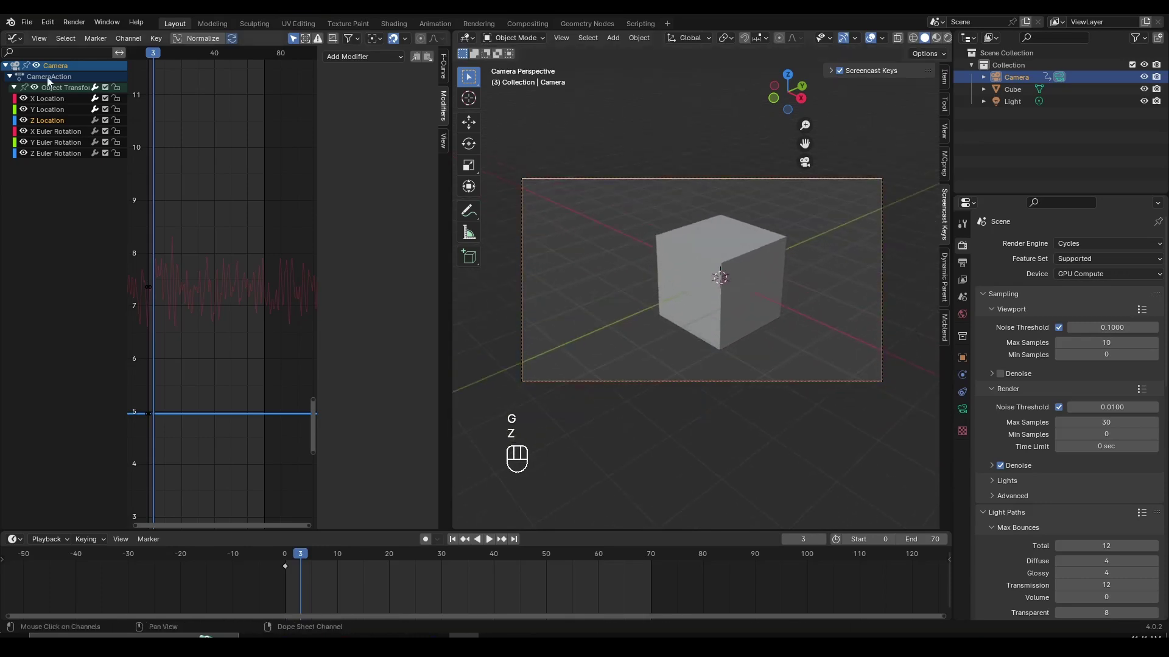
pyautogui.click(430, 56)
pyautogui.press('space')
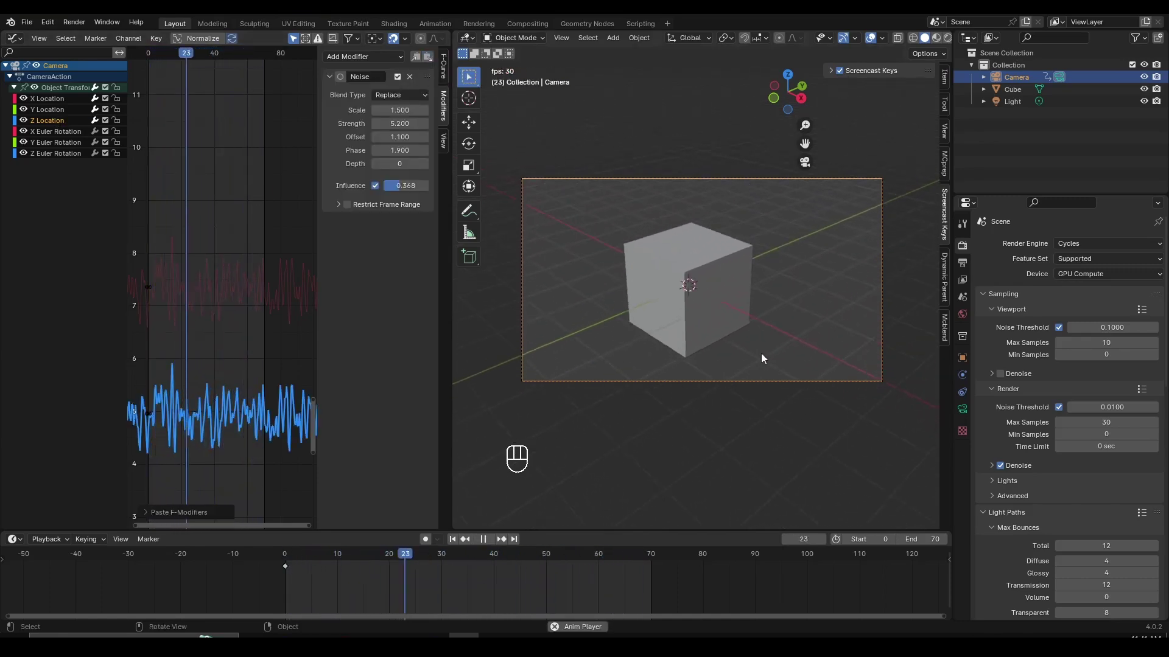
pyautogui.press('space')
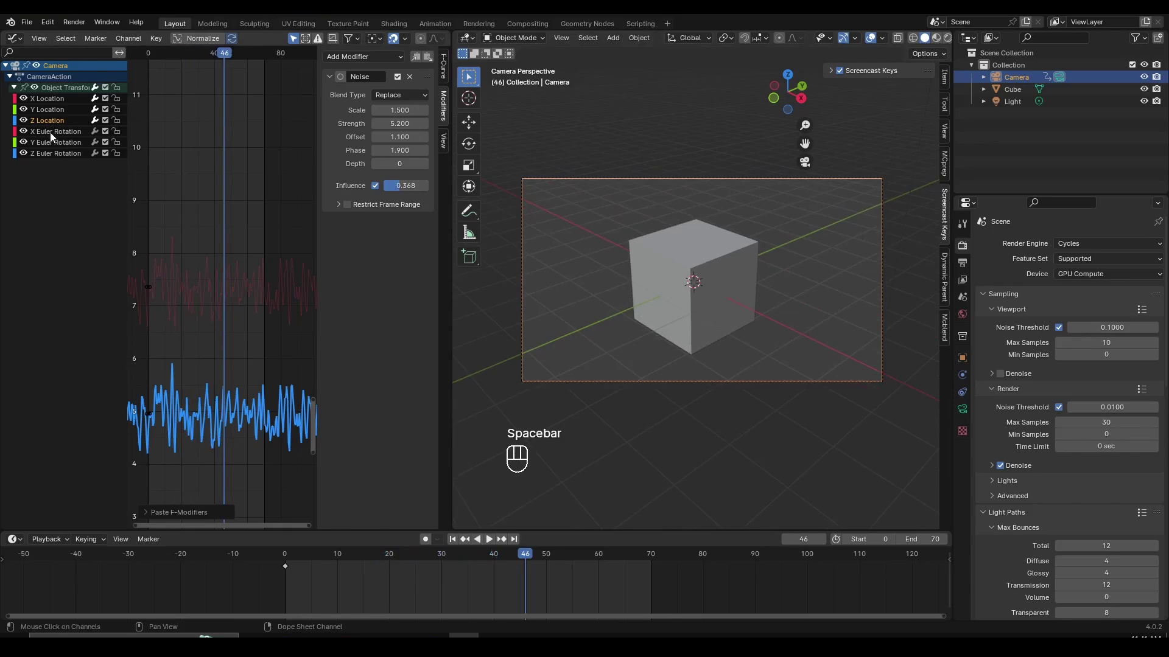
pyautogui.click(284, 555)
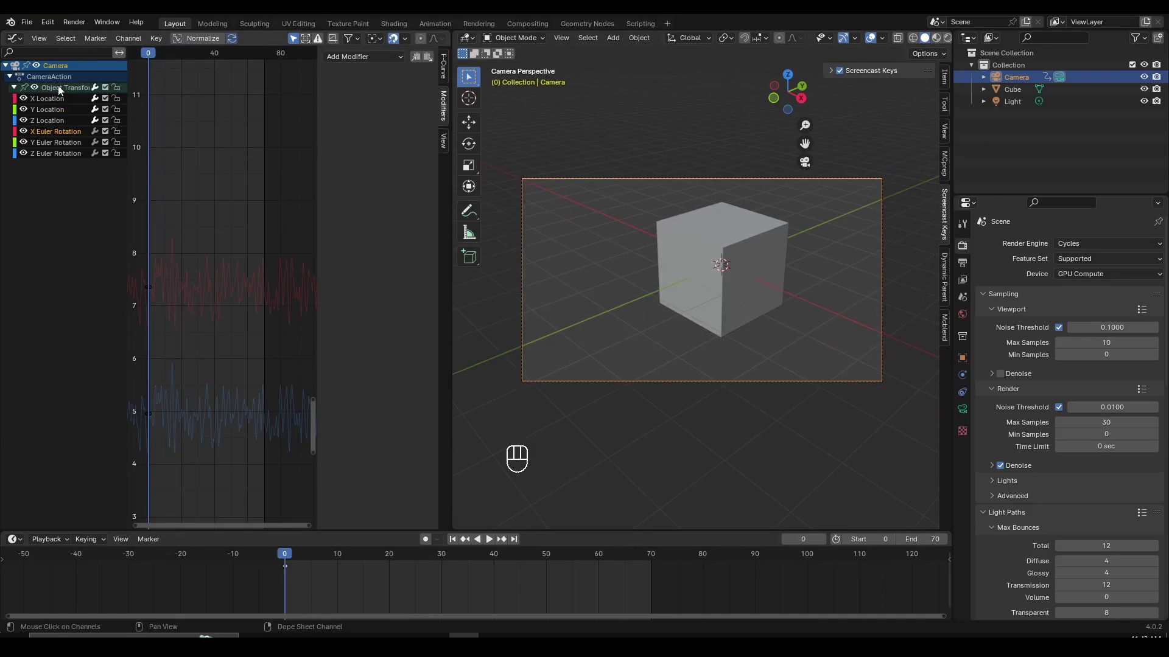
# Paste the Noise modifier onto X Euler Rotation and preview the rotation shake
pyautogui.press('r')
pyautogui.rightClick(834, 327)
pyautogui.click(432, 53)
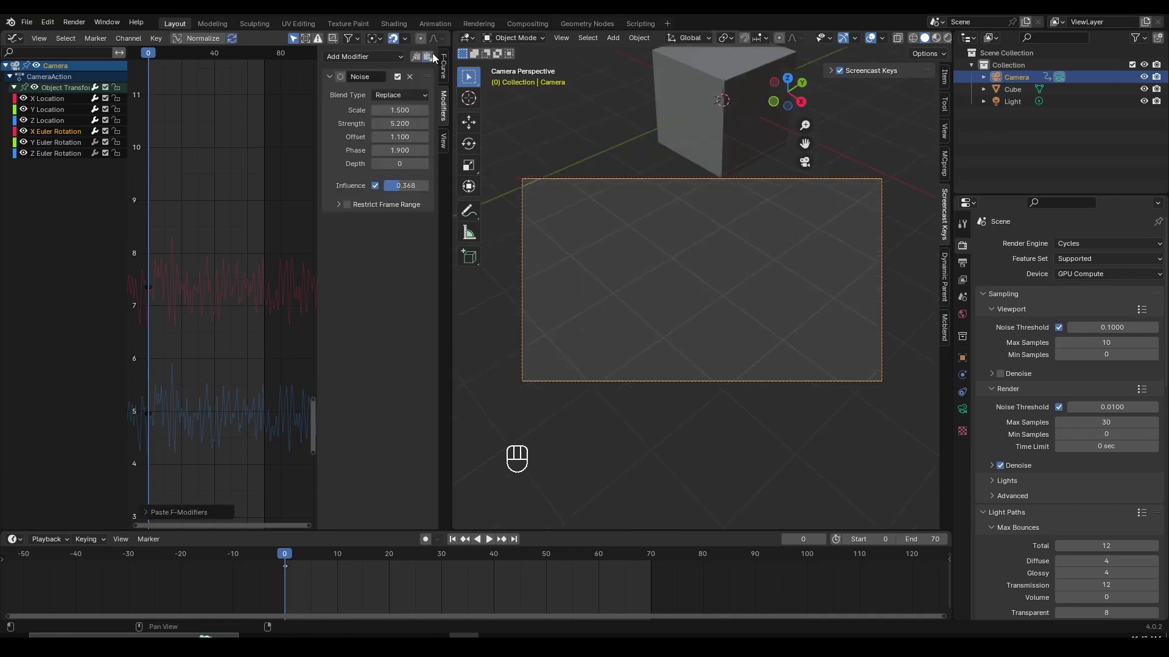
pyautogui.press('space')
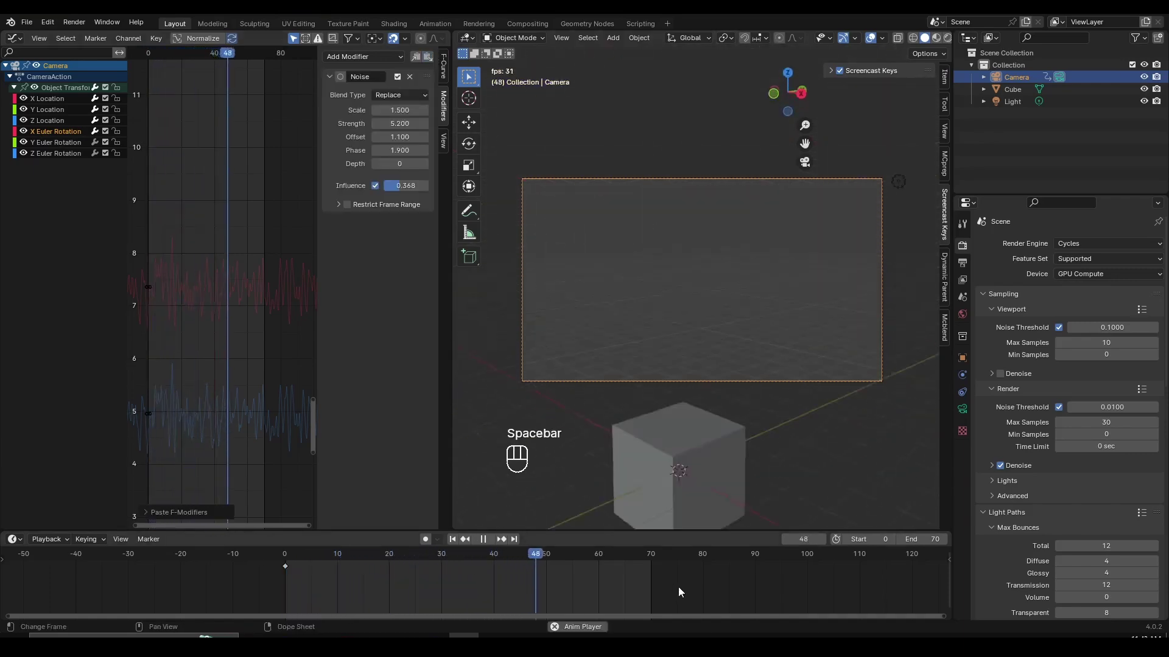
pyautogui.press('space')
pyautogui.press('space')
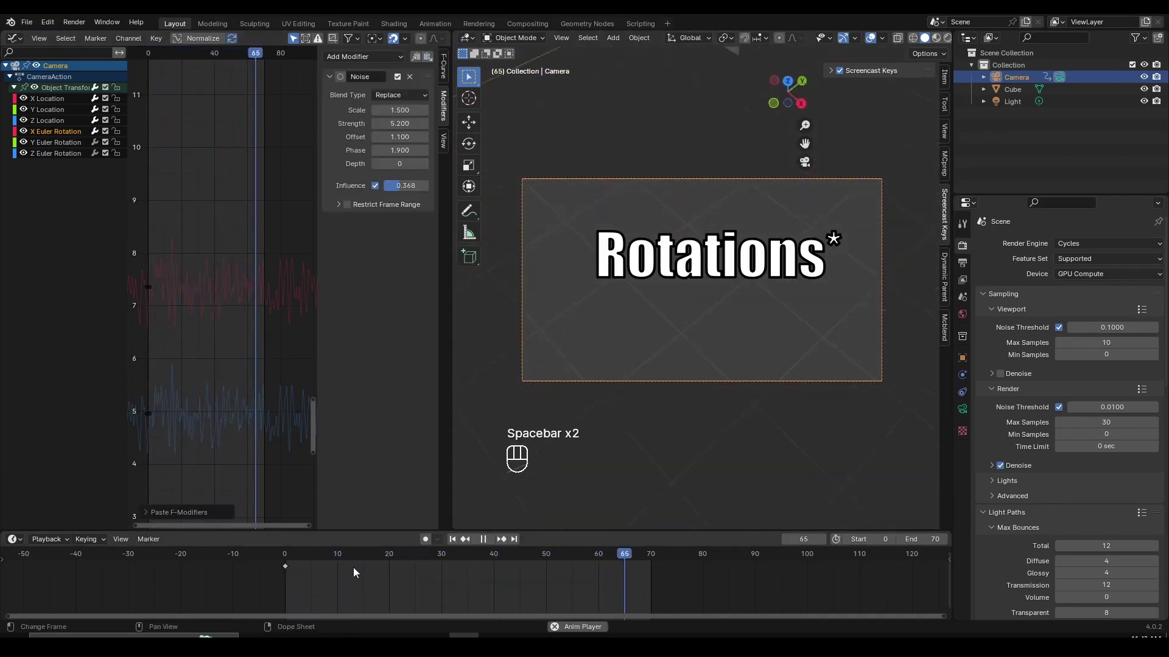
# Paste the Noise modifier onto Y and Z Euler Rotation as well
pyautogui.click(55, 142)
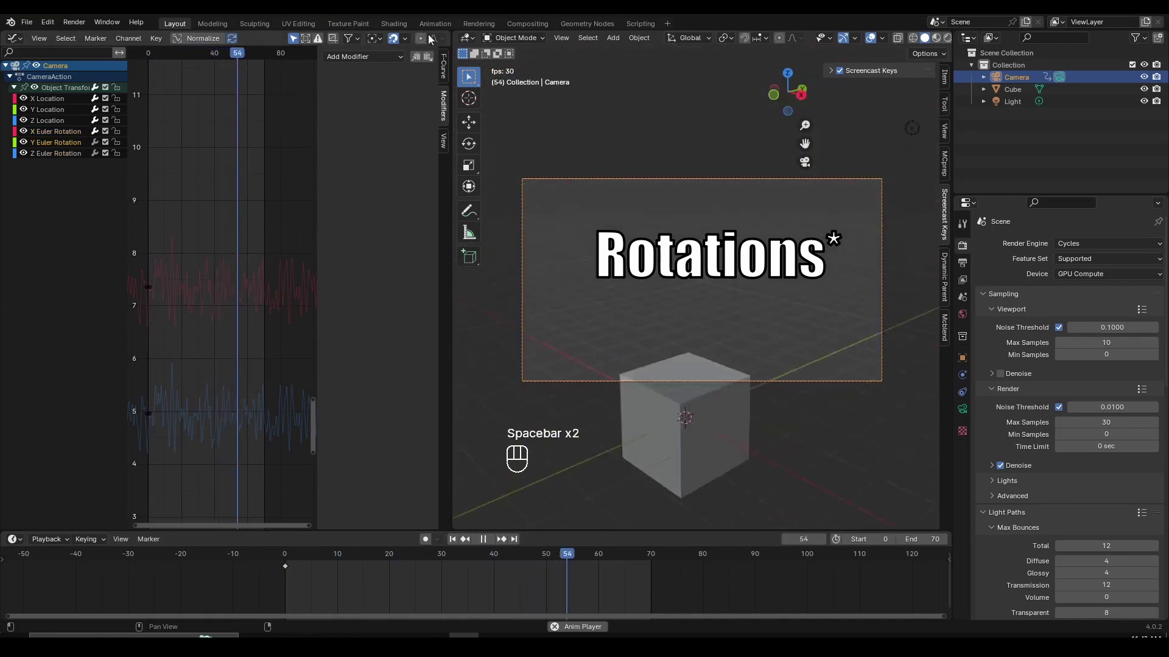
pyautogui.click(428, 56)
pyautogui.click(67, 154)
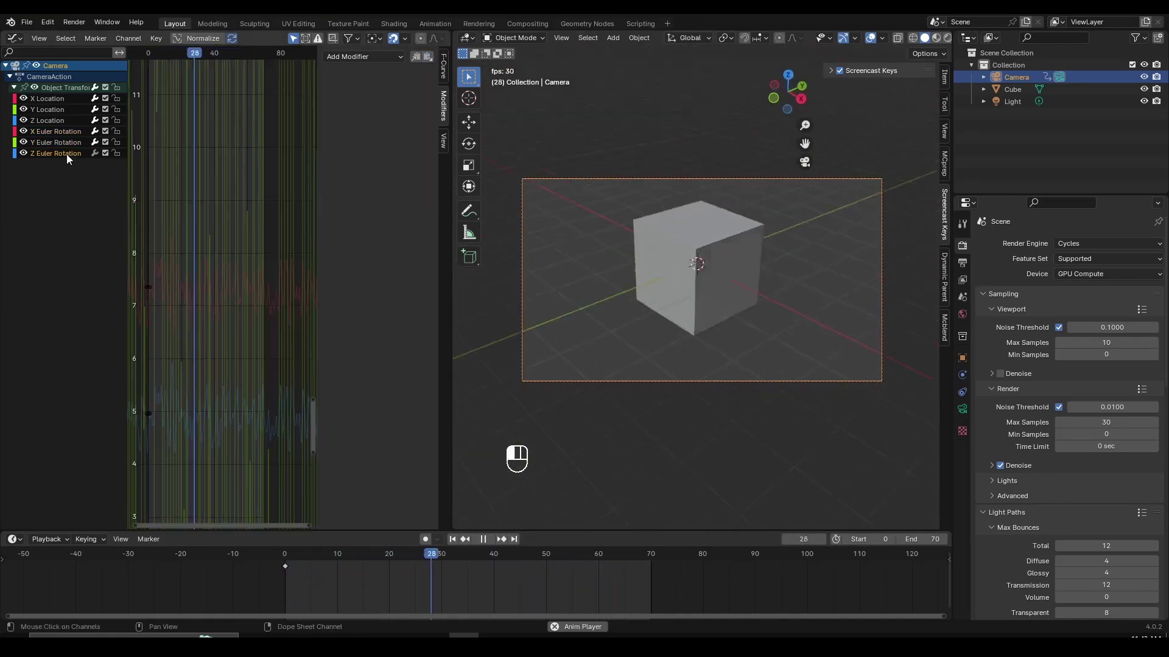
pyautogui.click(428, 56)
# Stop playback and undo the noise pasted onto the rotation channels
pyautogui.scroll(-8, 191, 261)
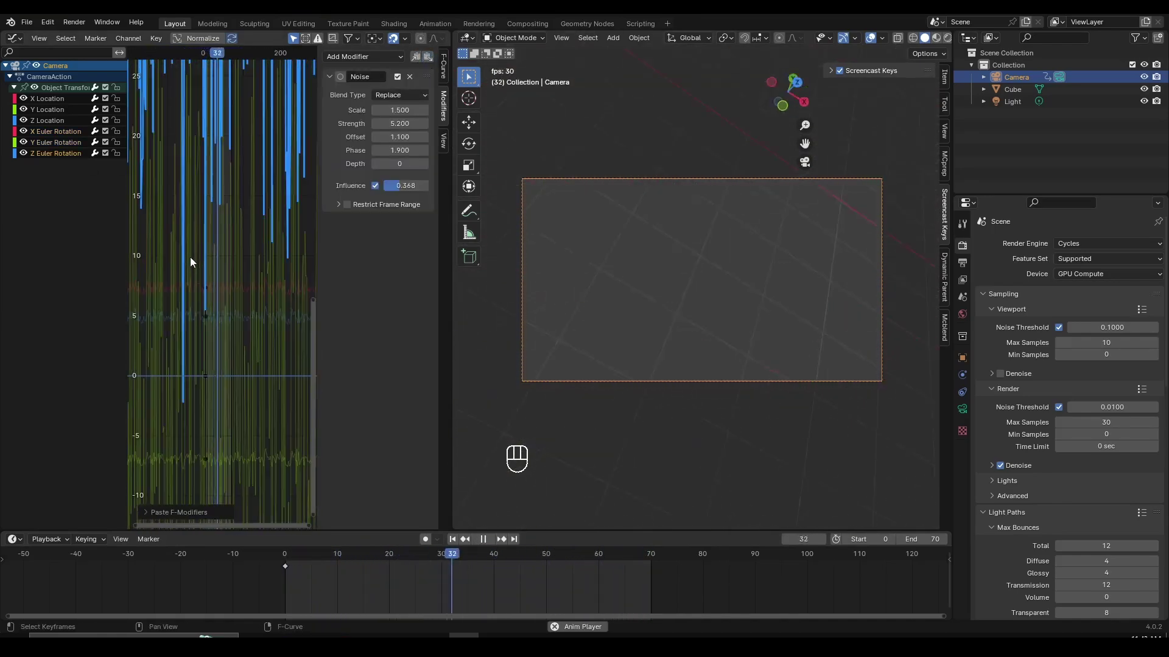
pyautogui.press('space')
pyautogui.hotkey('ctrl', 'z')
pyautogui.hotkey('ctrl', 'z')
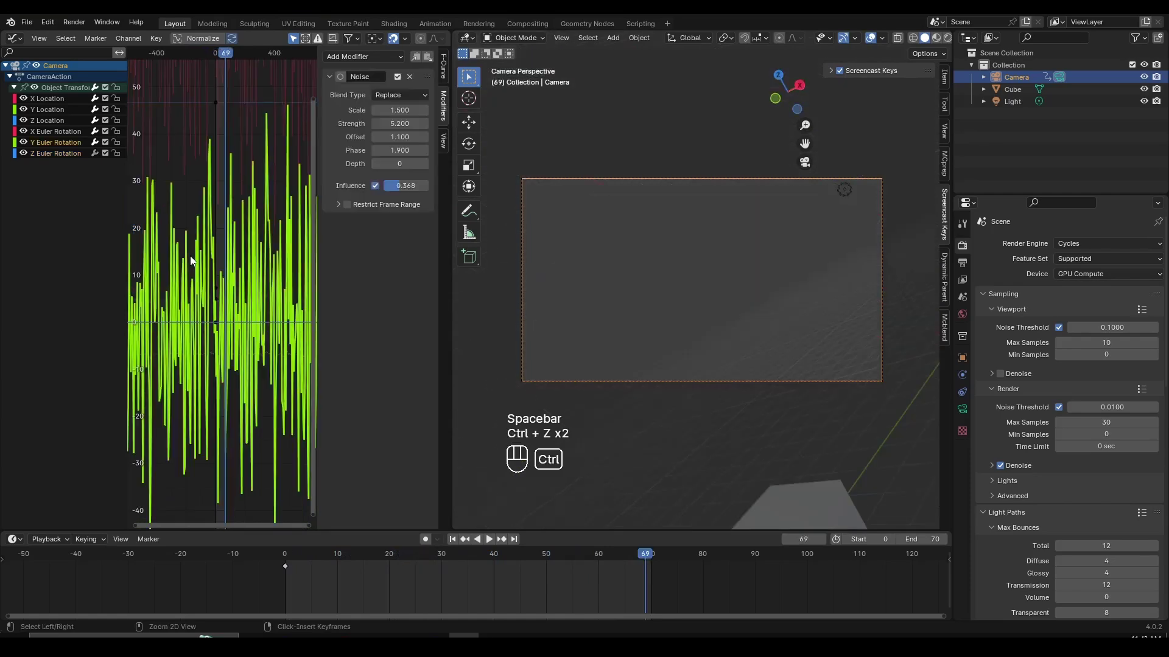
pyautogui.hotkey('ctrl', 'z')
pyautogui.hotkey('ctrl', 'z')
pyautogui.press('space')
pyautogui.press('space')
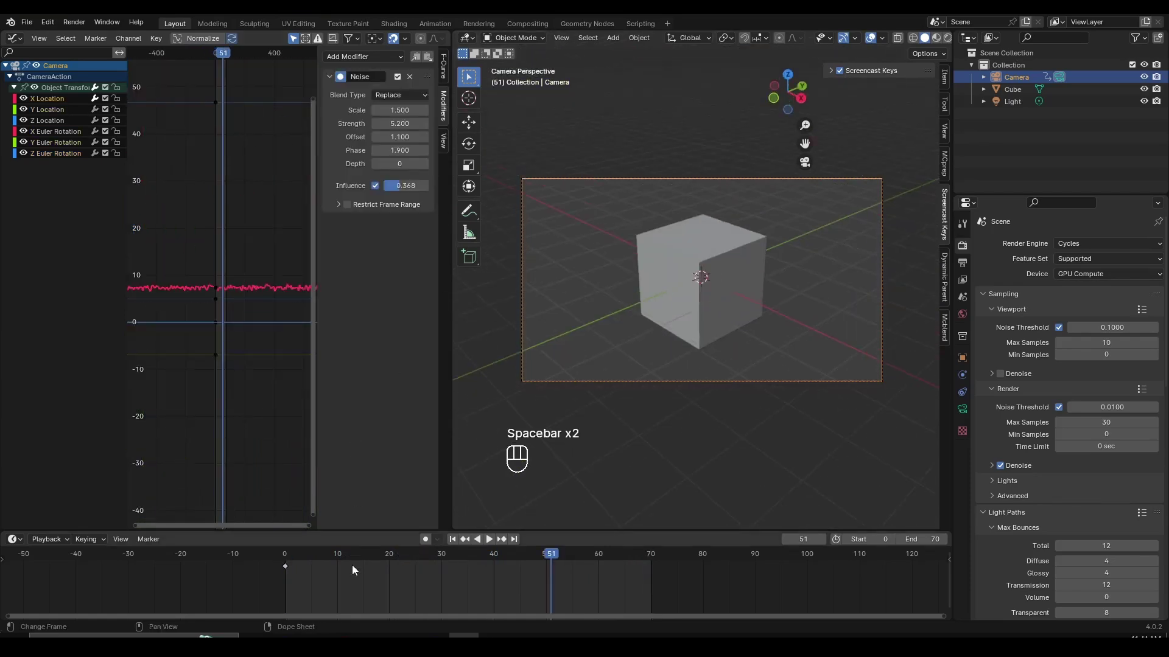
# Try a Noise Scale of 48.9 and preview the slower, broader shake
pyautogui.moveTo(351, 565); pyautogui.dragTo(284, 565)
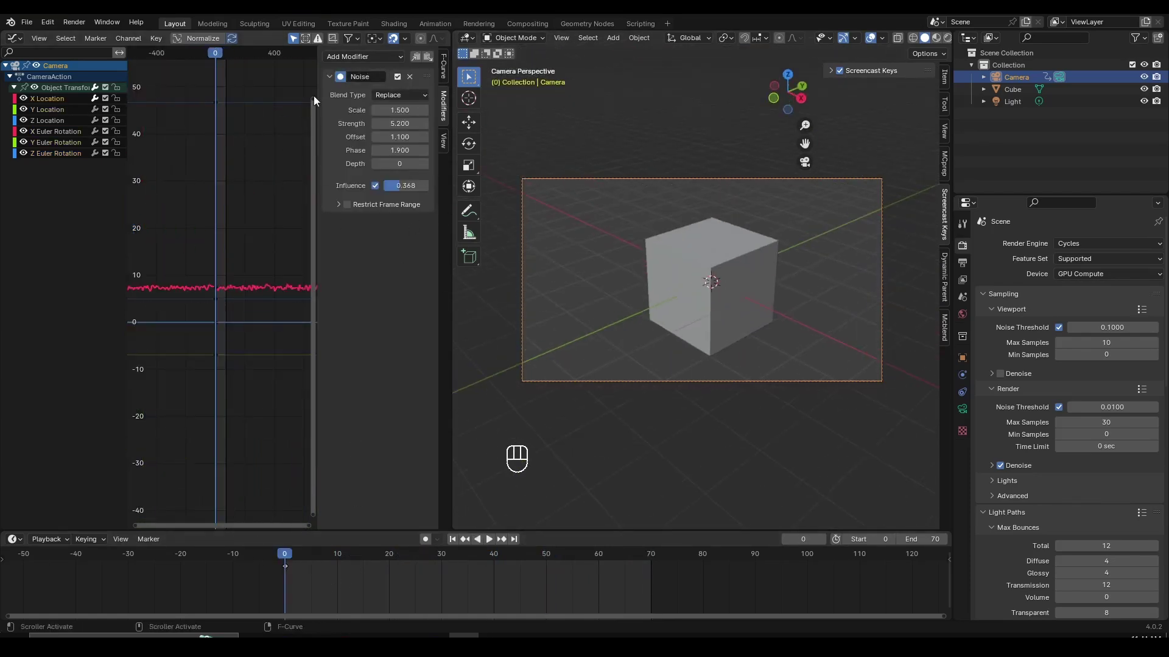
pyautogui.press('space')
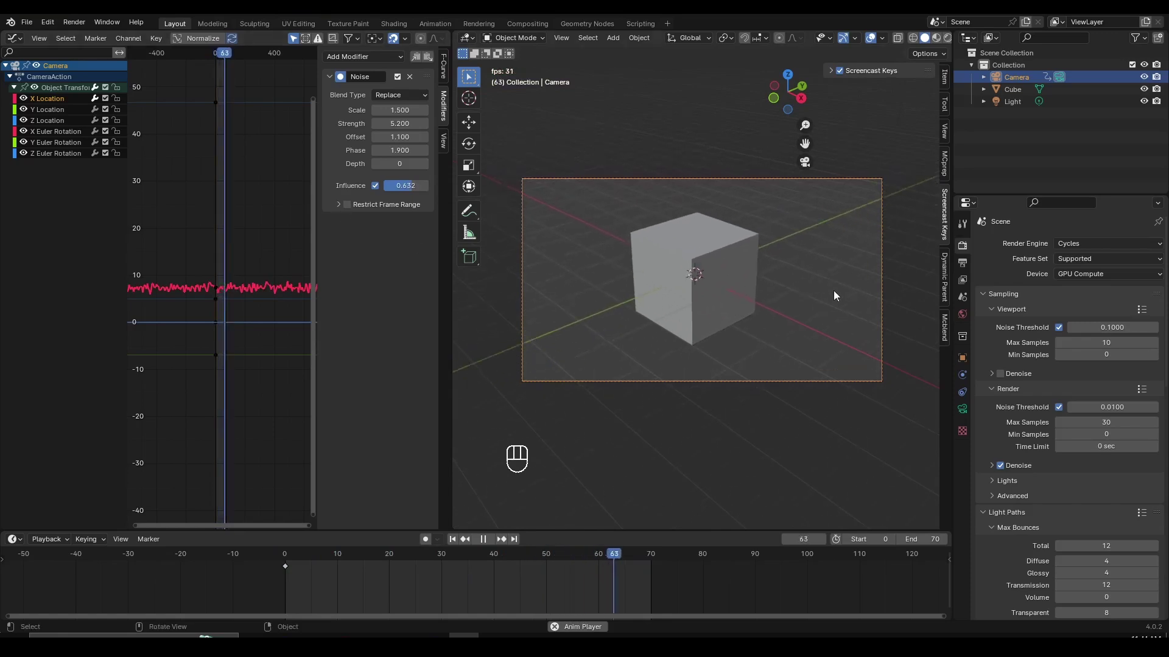
pyautogui.press('space')
pyautogui.moveTo(407, 111); pyautogui.dragTo(524, 111)
pyautogui.press('space')
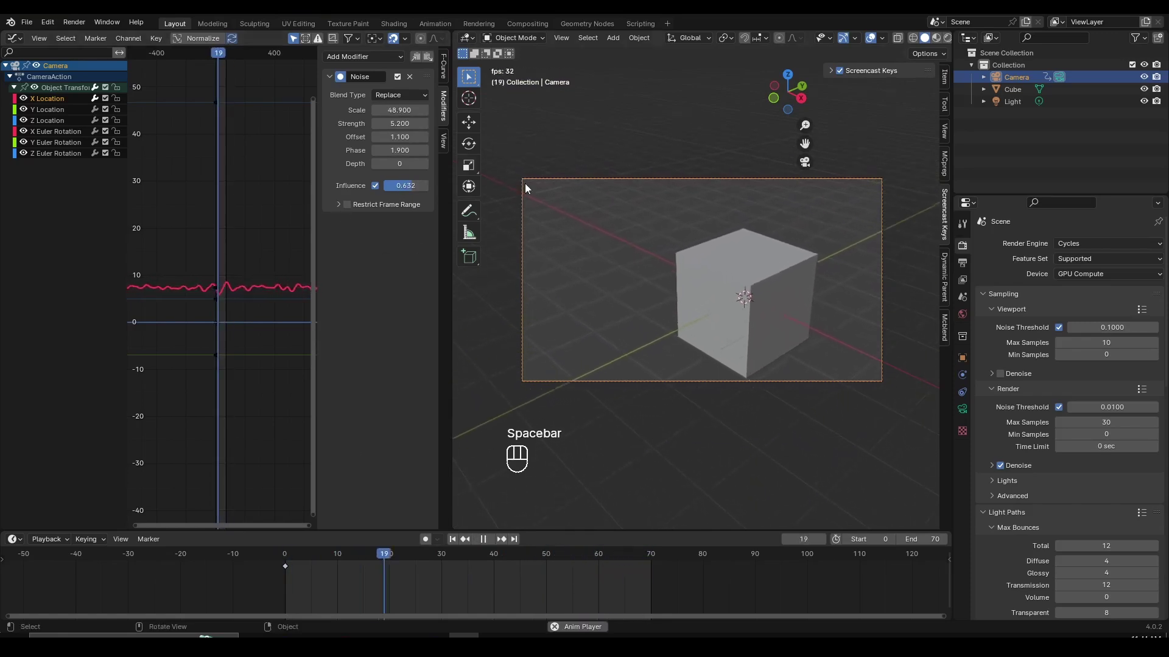
pyautogui.scroll(3, 394, 590)
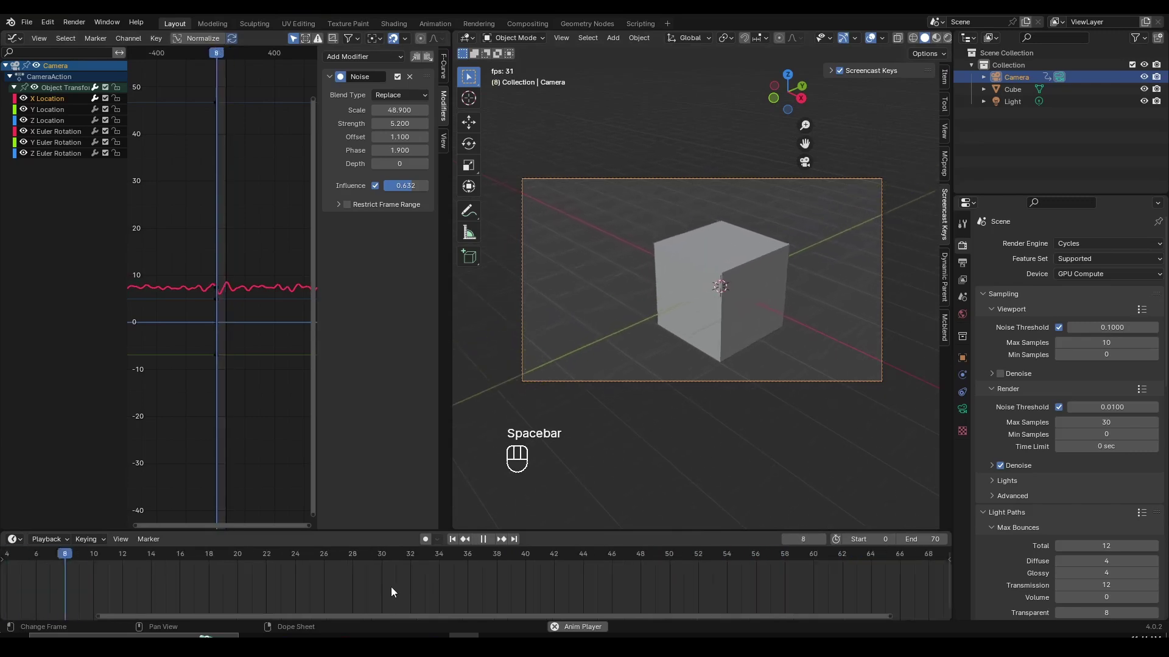
pyautogui.scroll(-3, 391, 587)
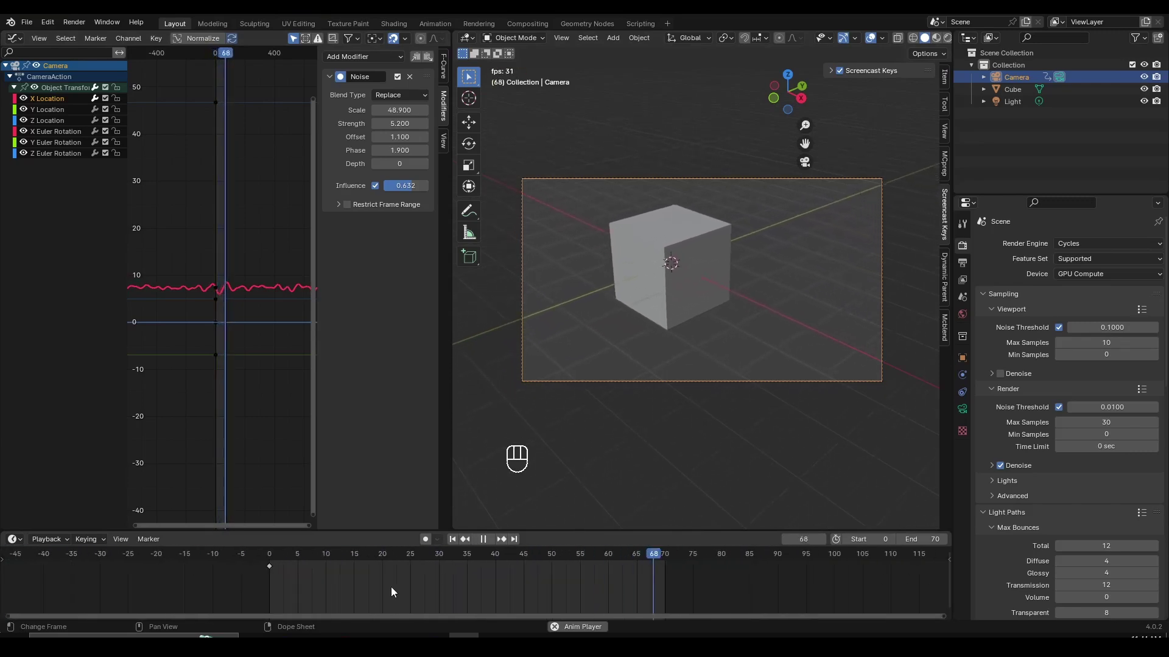
pyautogui.scroll(5, 224, 366)
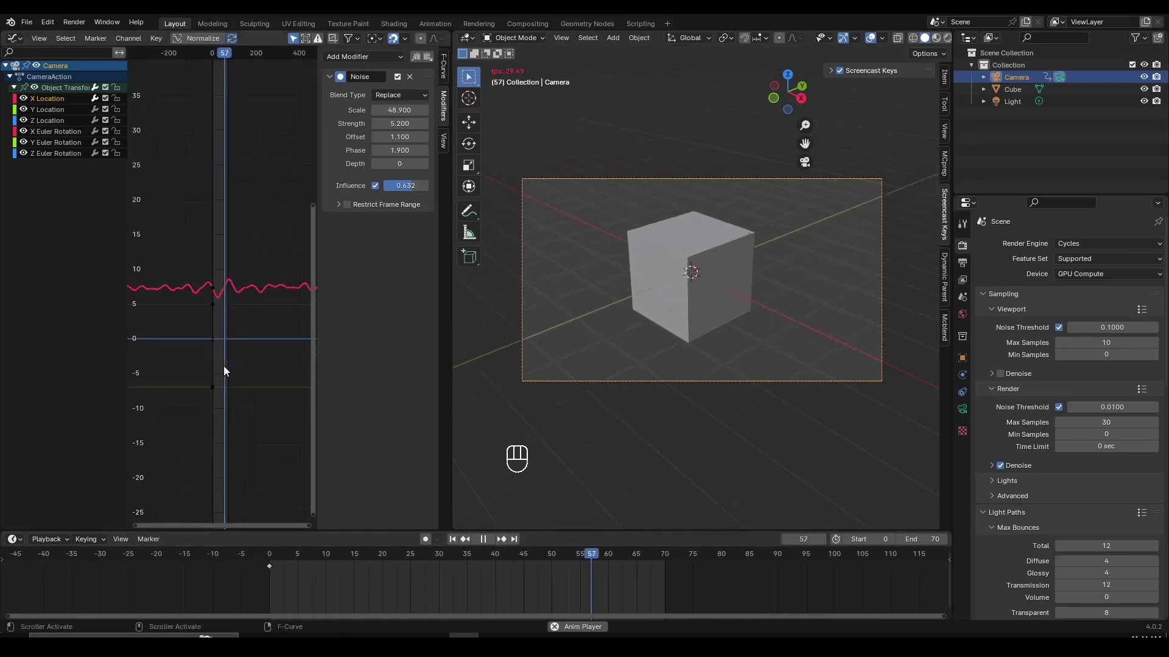
# Revert the Noise Scale to 1.5, hide the sidebar, and return to frame 0
pyautogui.press('space')
pyautogui.hotkey('ctrl', 'z')
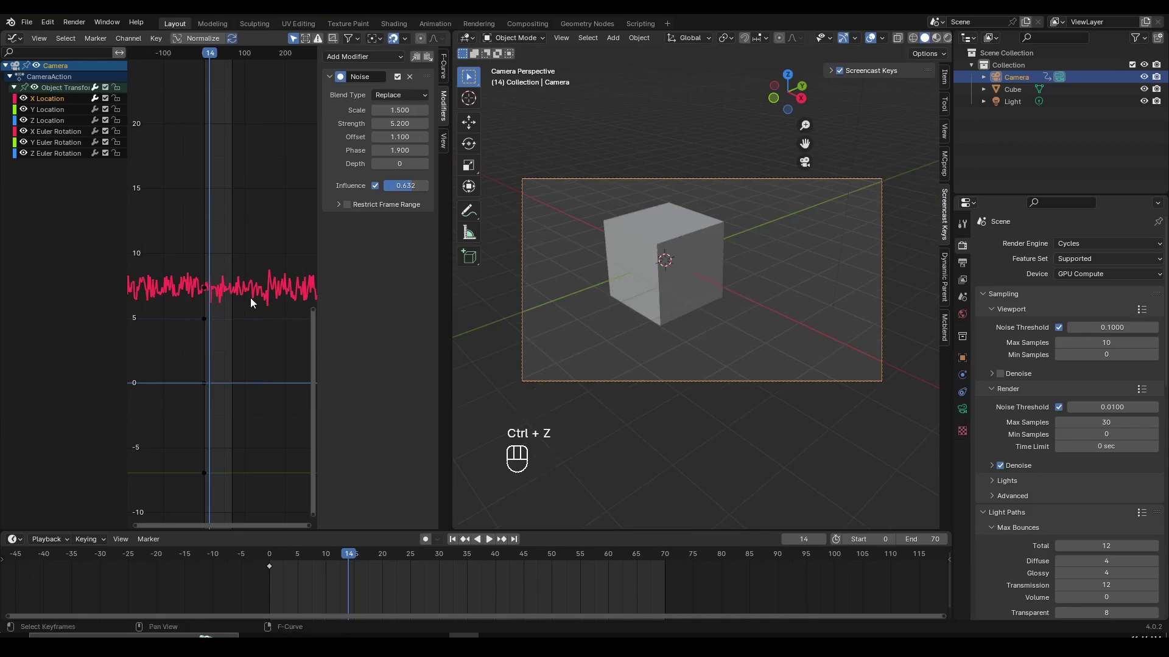
pyautogui.press('n')
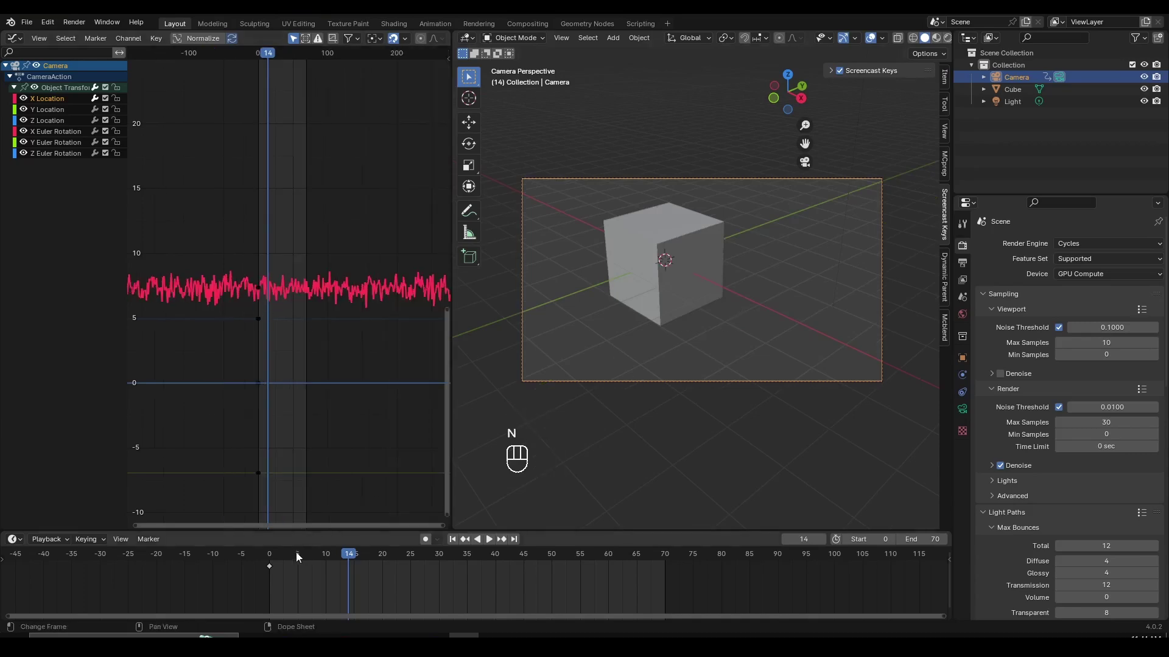
pyautogui.click(269, 554)
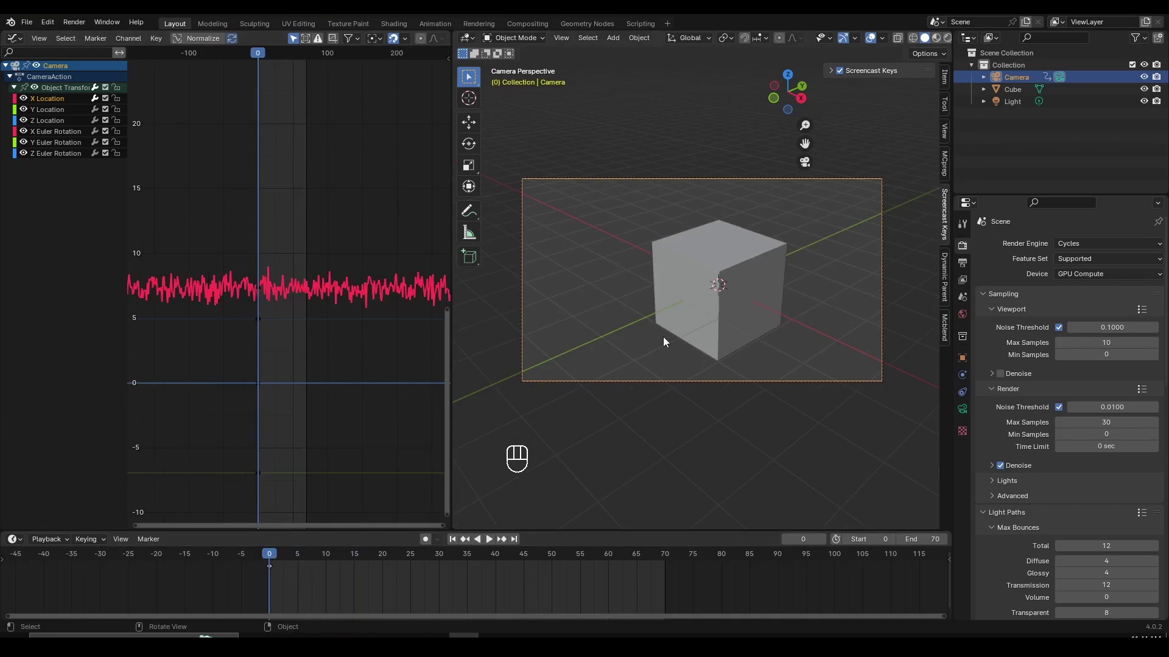